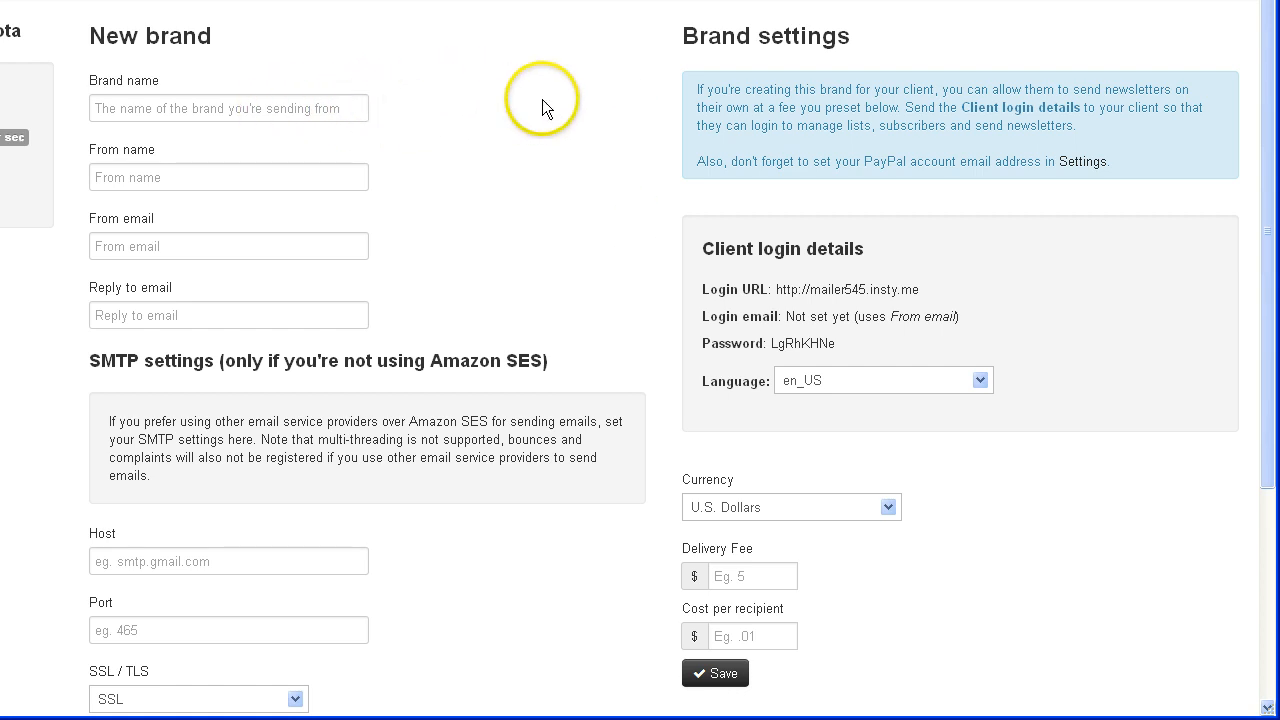
- Enter bcgo.co as the brand name and fill in the sender's From name
left_click(232, 107)
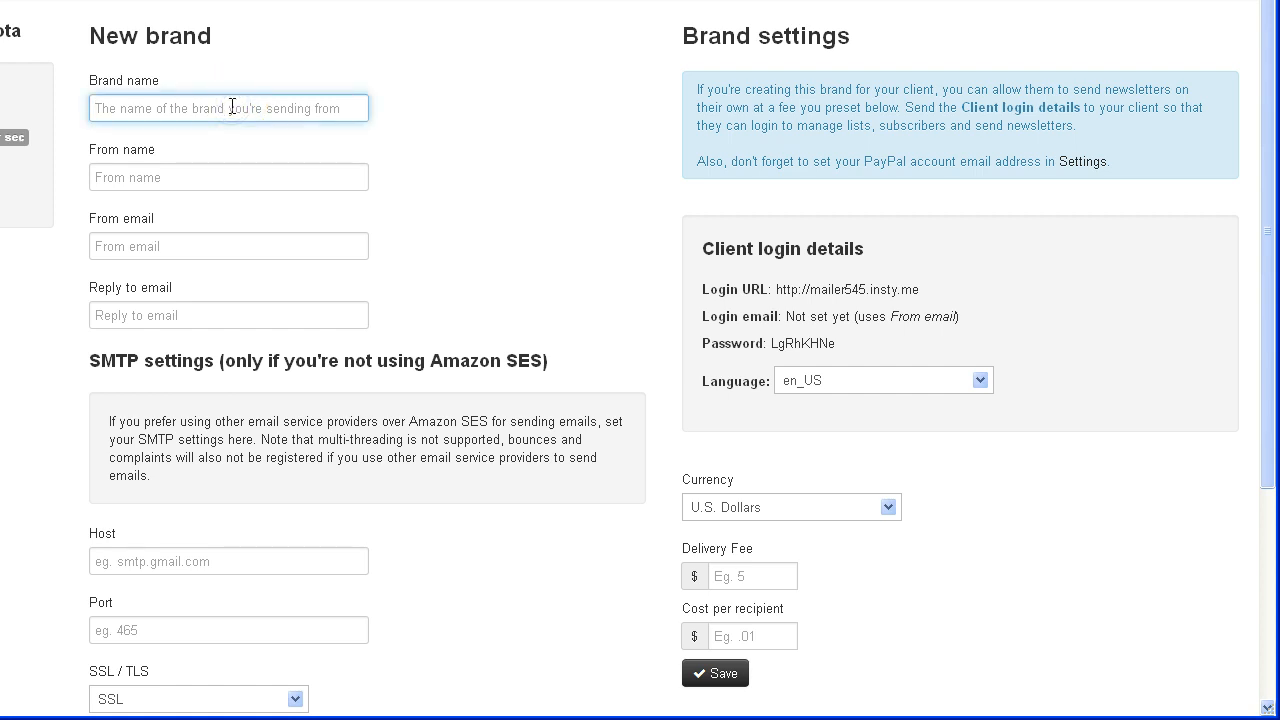
type("bcg")
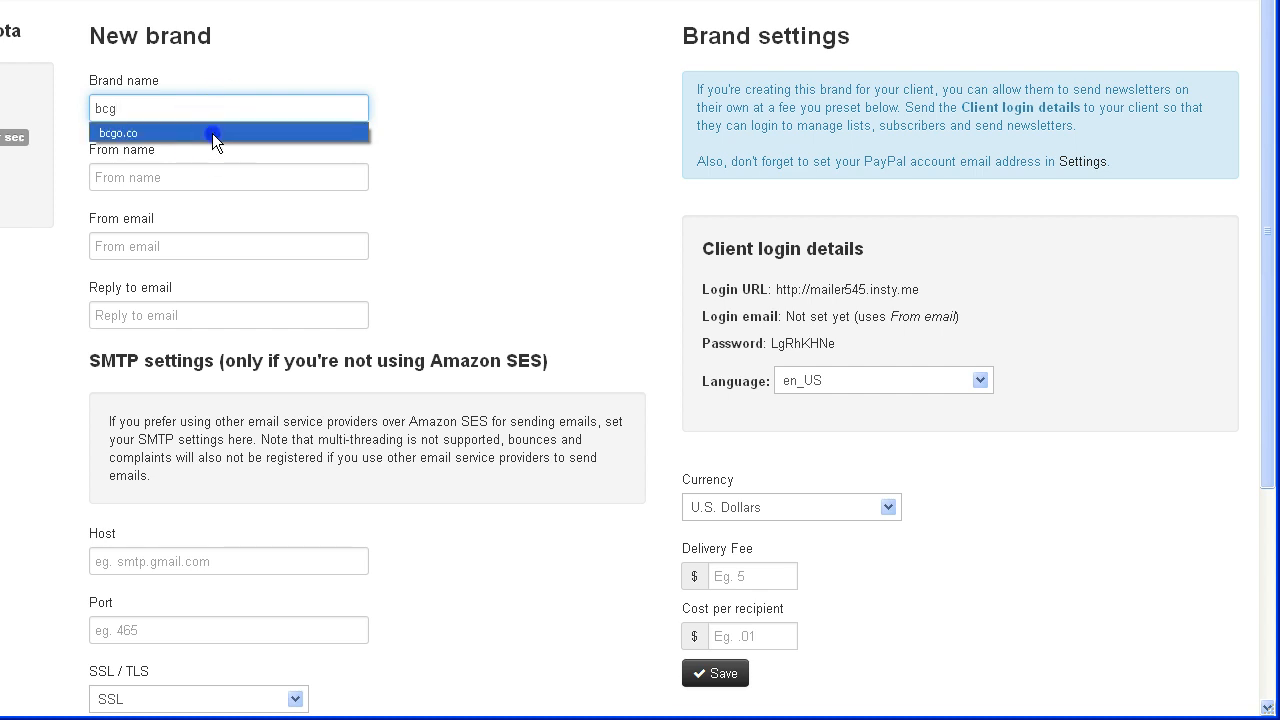
left_click(212, 133)
left_click(182, 174)
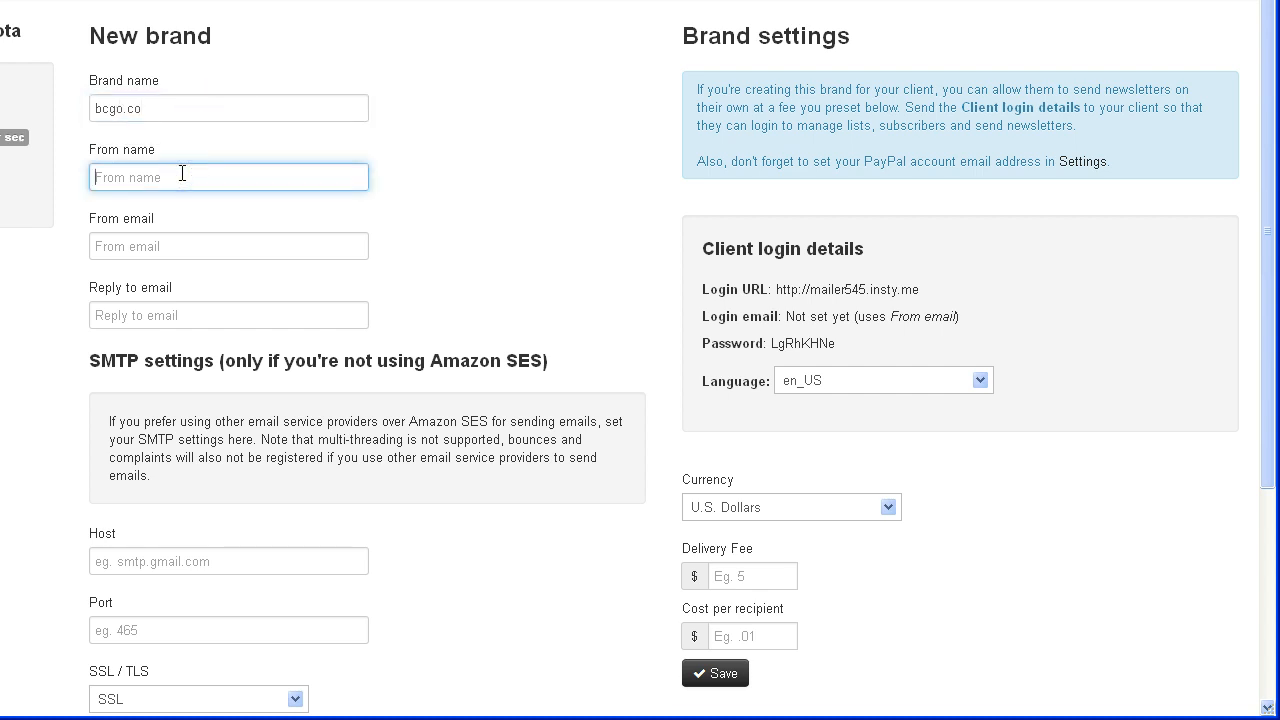
type("w")
key("BackSpace")
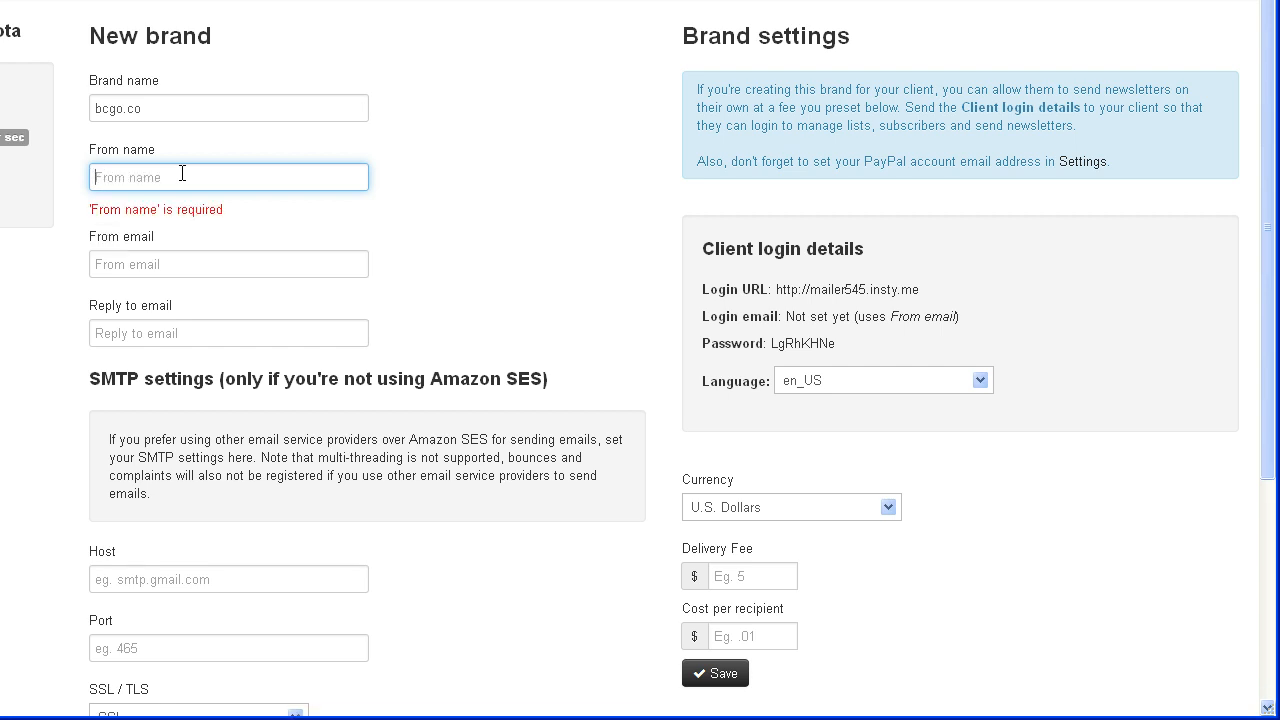
type("William")
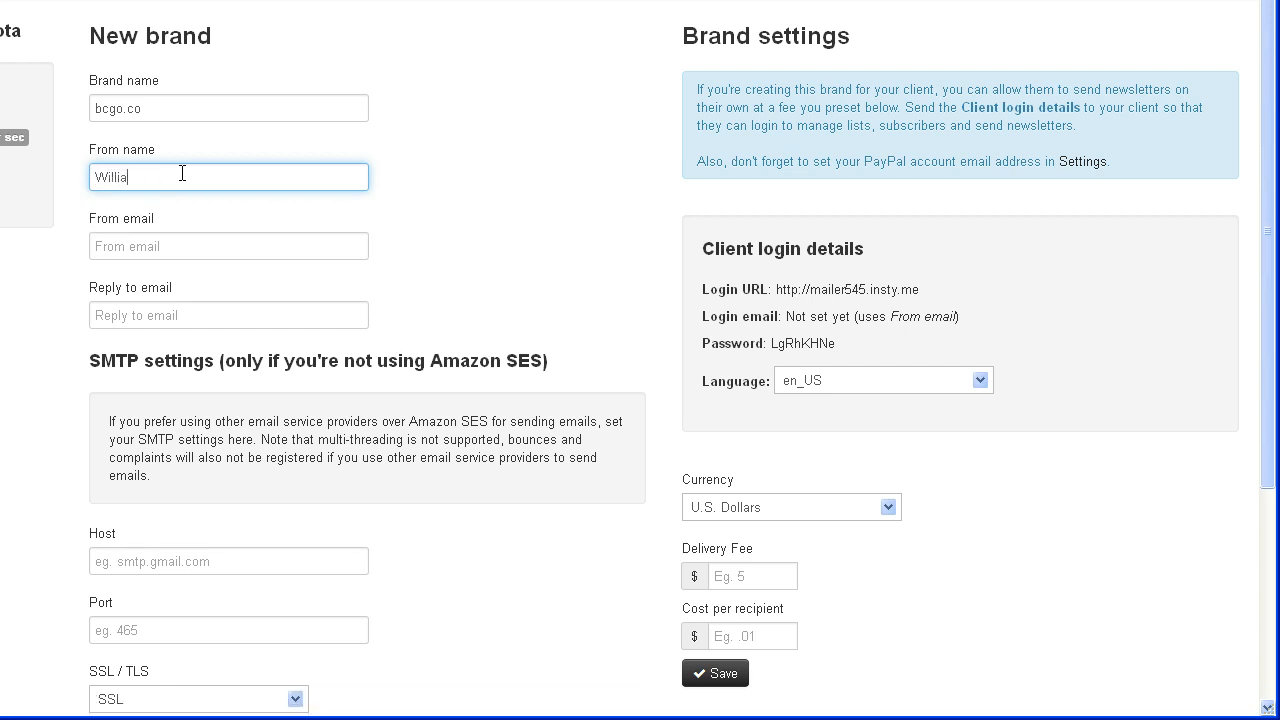
key("BackSpace")
key("BackSpace")
key("BackSpace")
key("BackSpace")
key("BackSpace")
key("BackSpace")
key("BackSpace")
type("Billy")
- Enter the sender's bcgo.co From email address, which Reply to mirrors
left_click(149, 252)
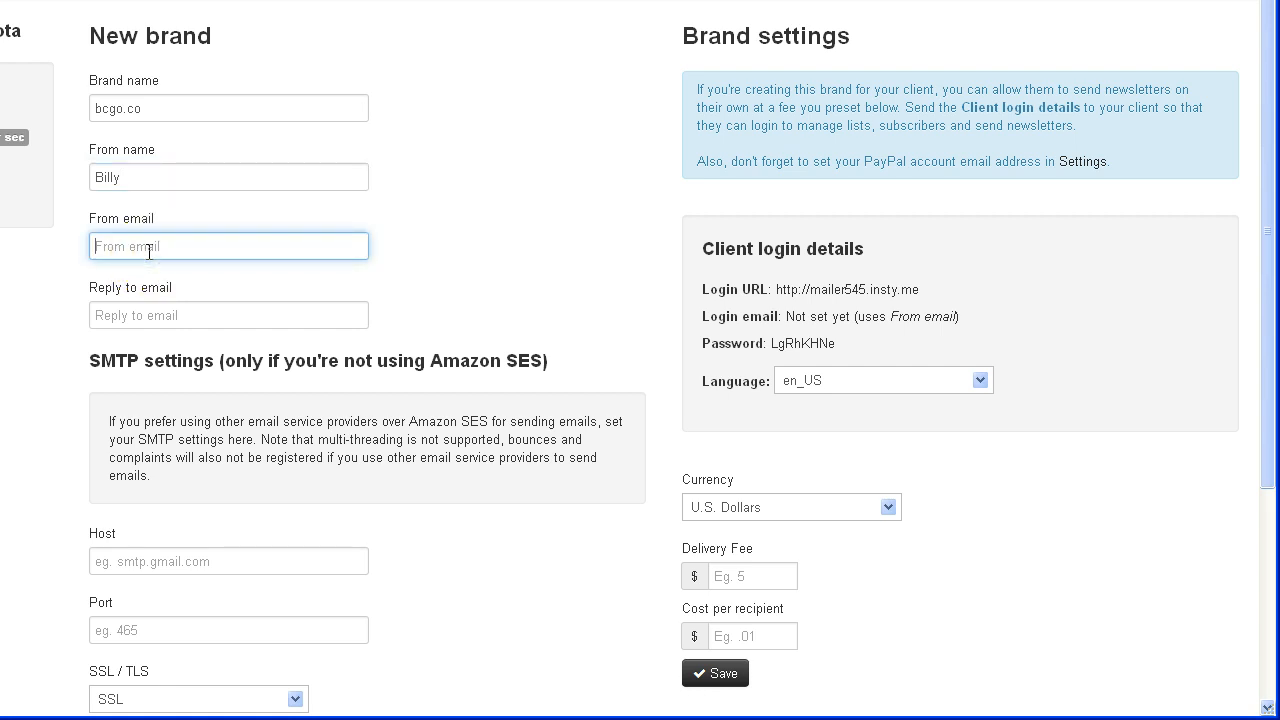
type("bill")
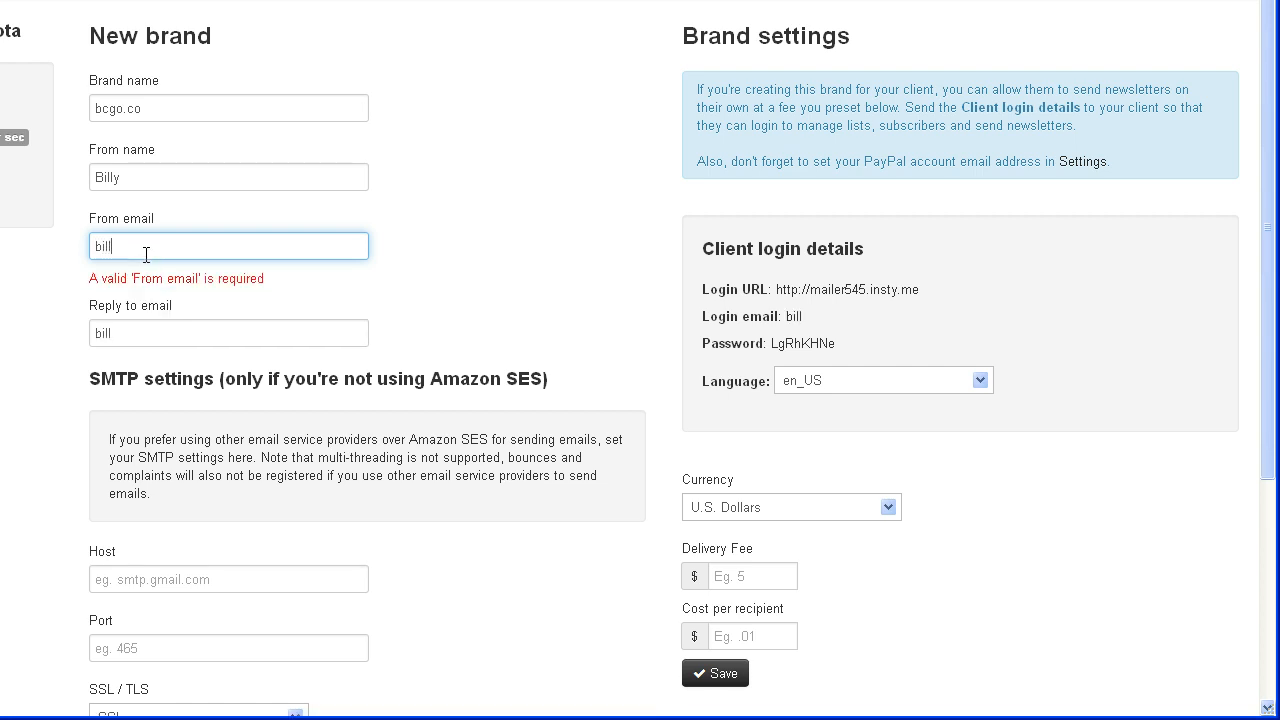
key("BackSpace")
key("BackSpace")
key("BackSpace")
key("BackSpace")
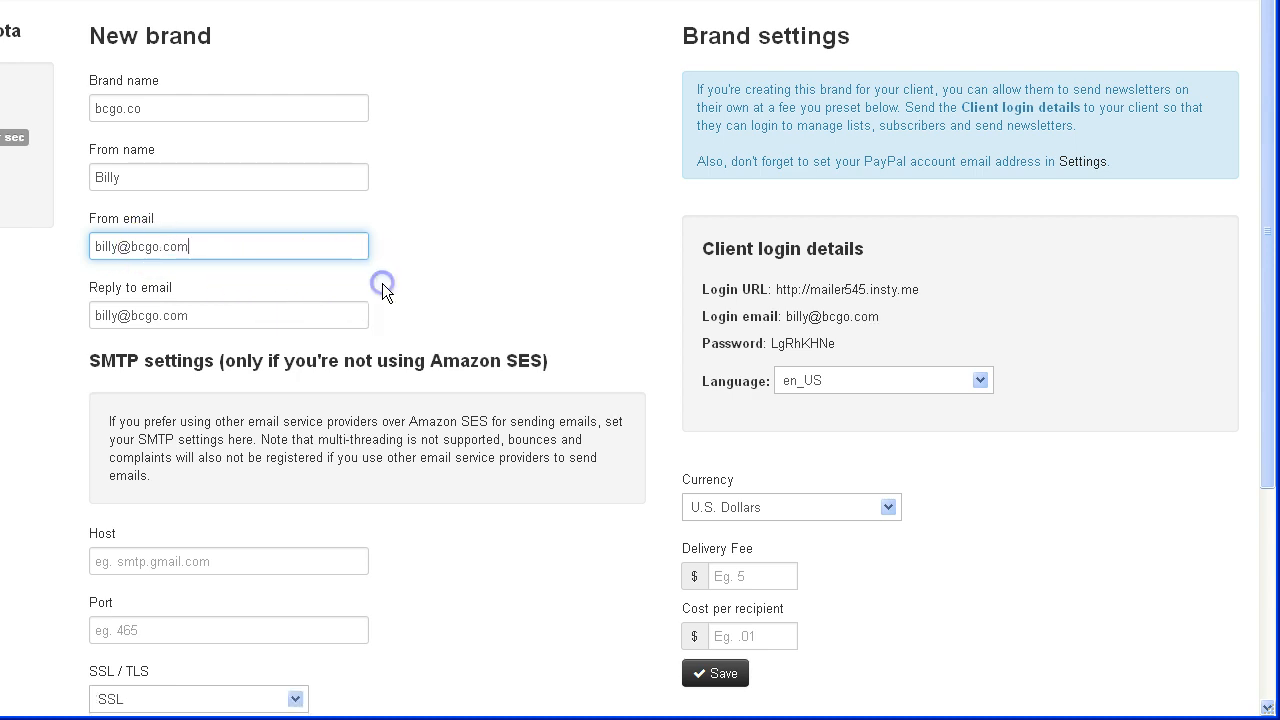
left_click(383, 290)
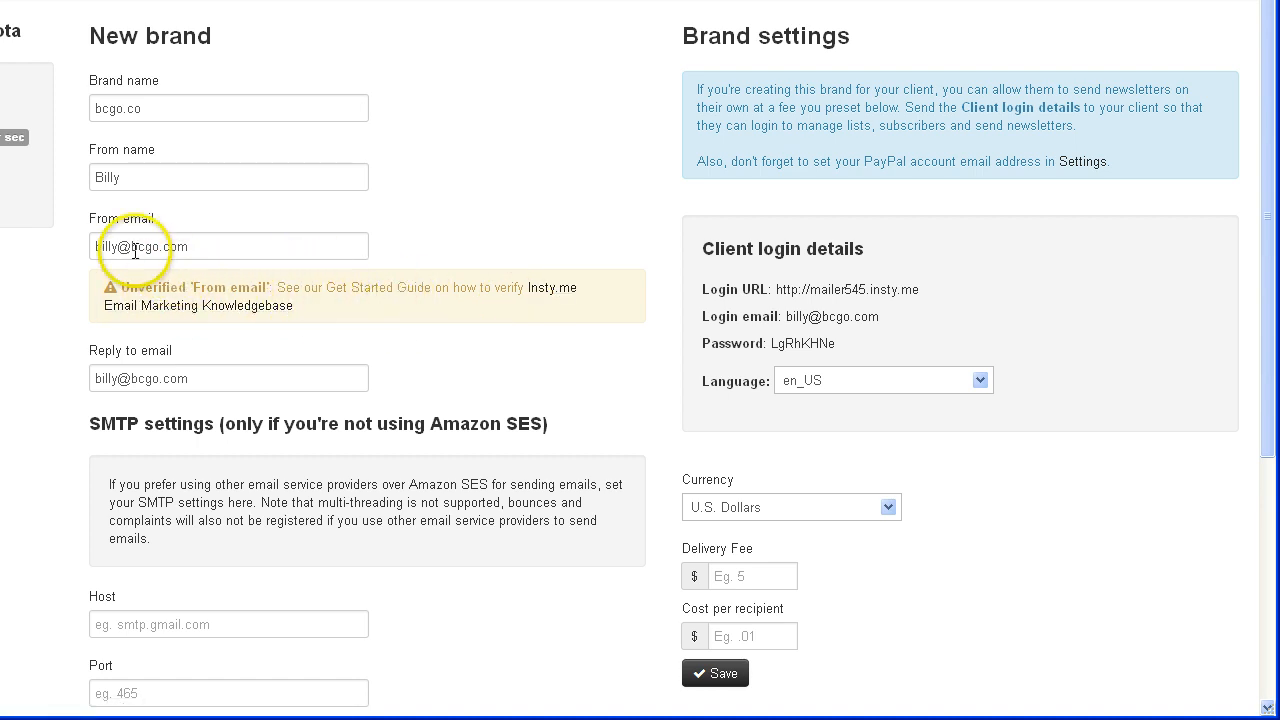
left_click_drag(203, 246, 74, 244)
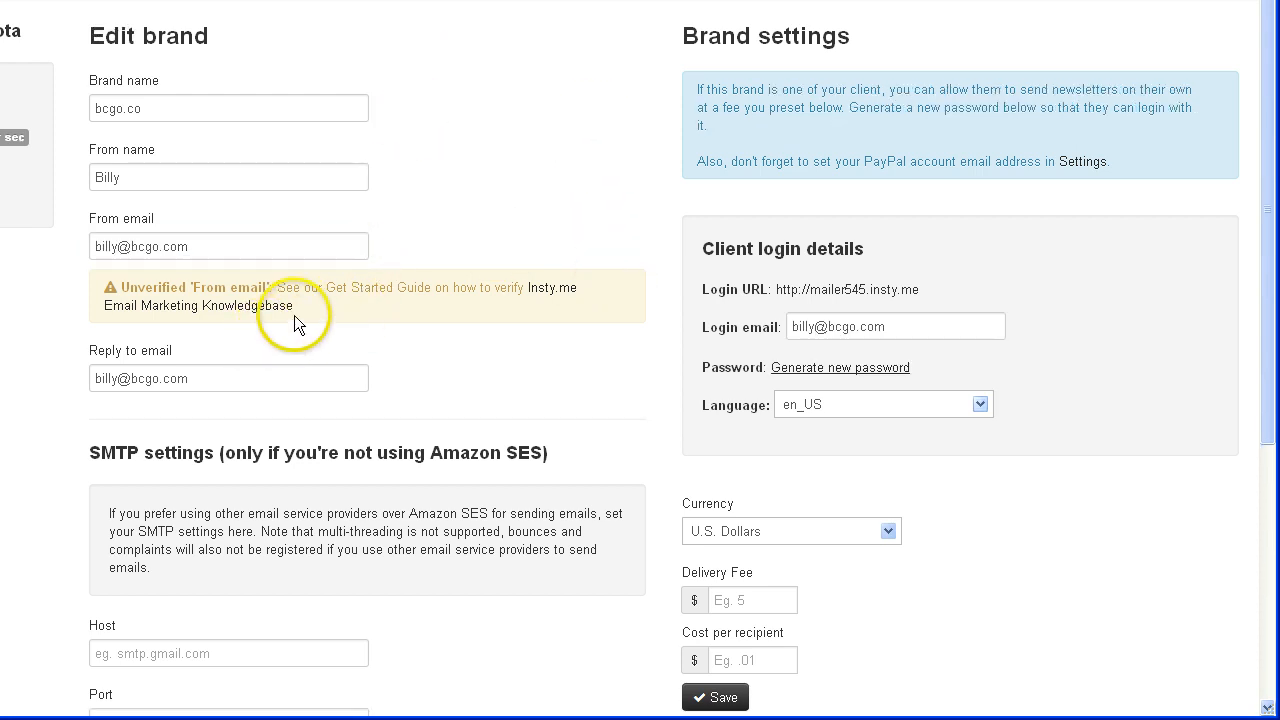
- Re-check the From email and accept the suggested sender address
left_click_drag(200, 246, 51, 240)
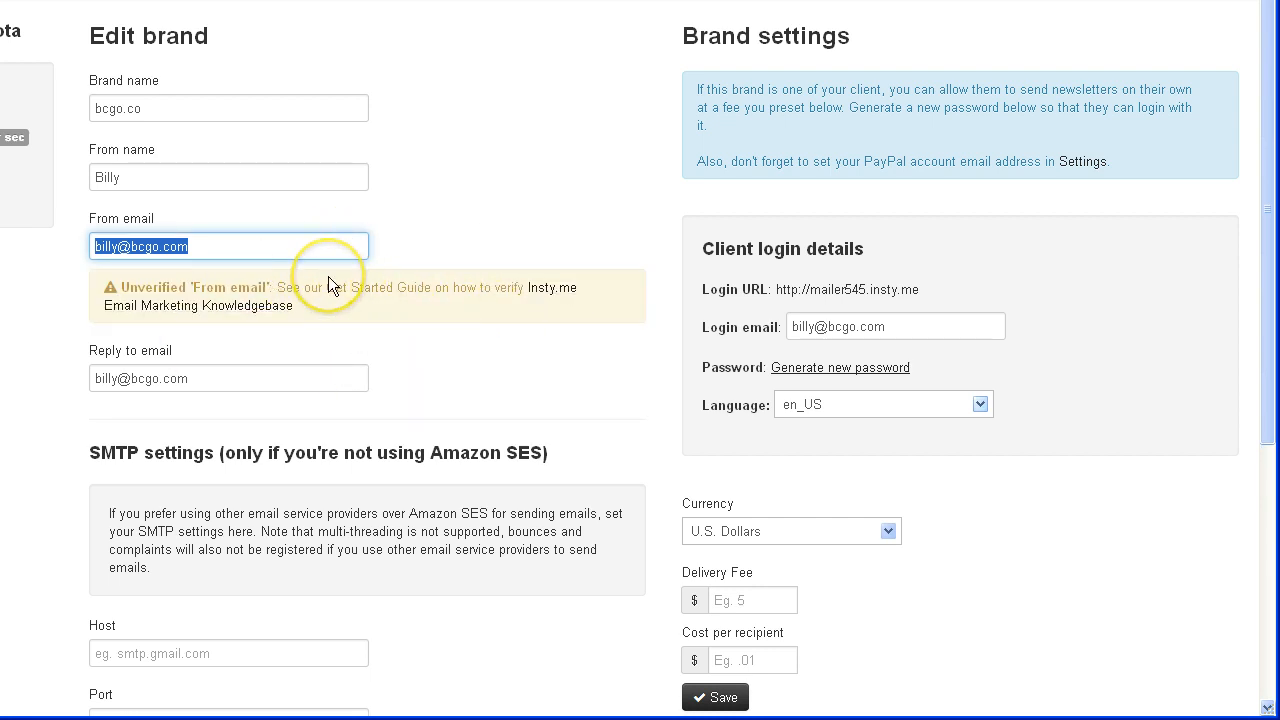
left_click(346, 240)
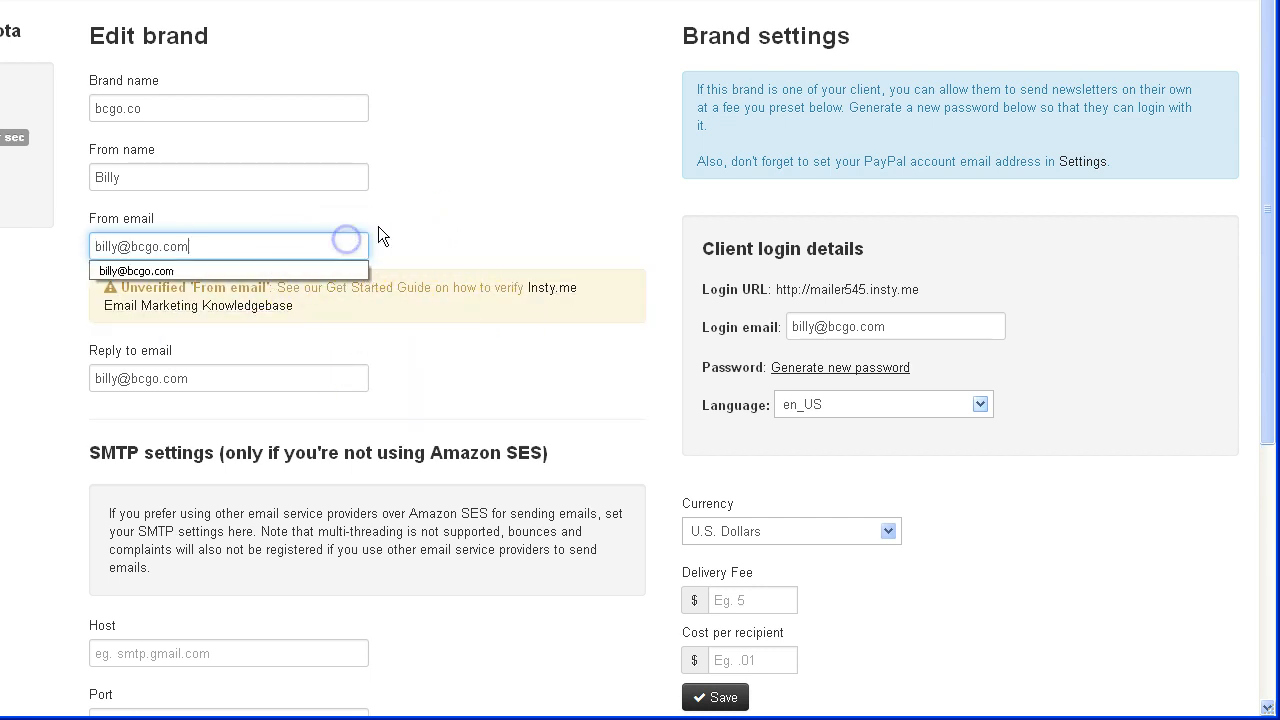
left_click(378, 226)
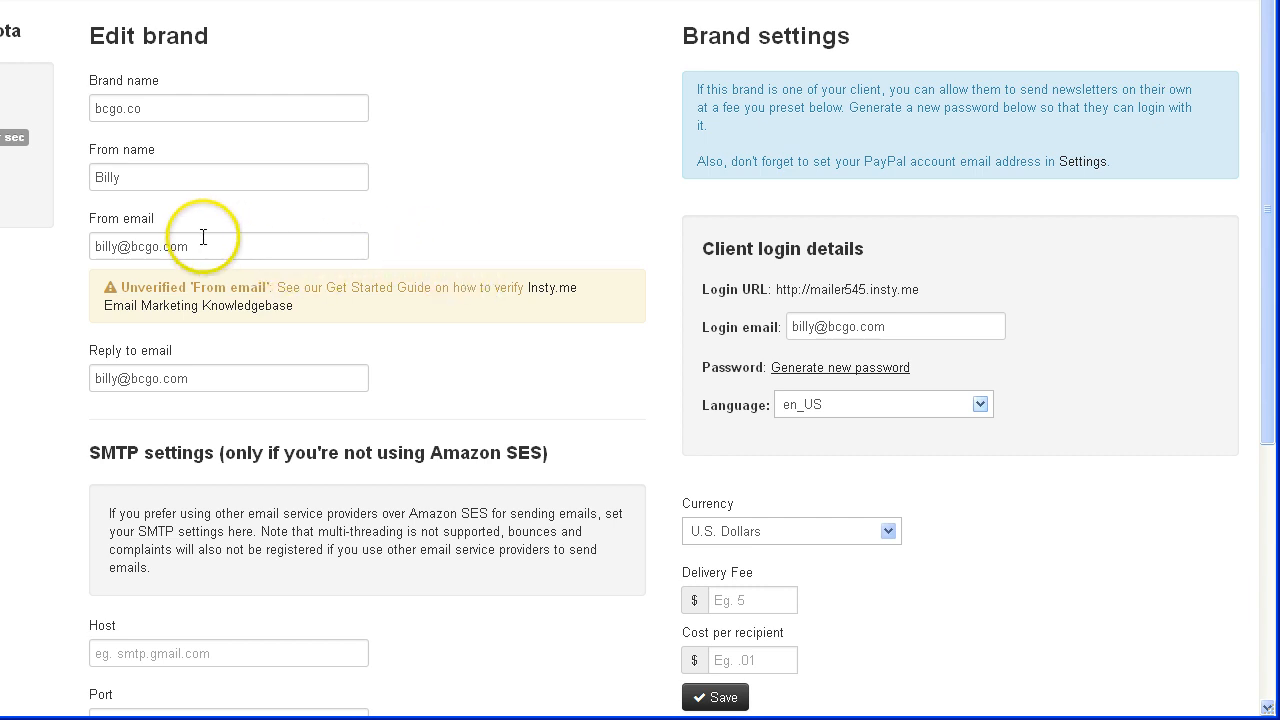
left_click(88, 246)
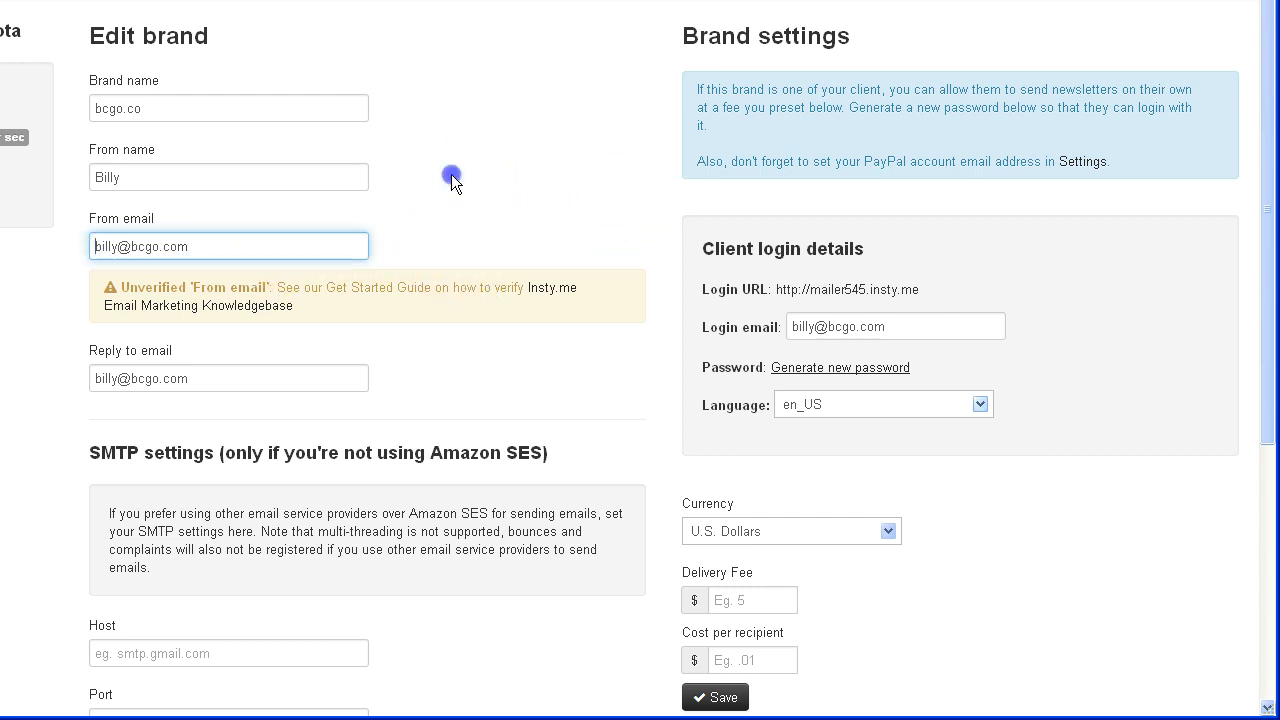
left_click(451, 176)
- Save the bcgo.co brand settings from below the SMTP section
scroll(414, 509, "down", 3)
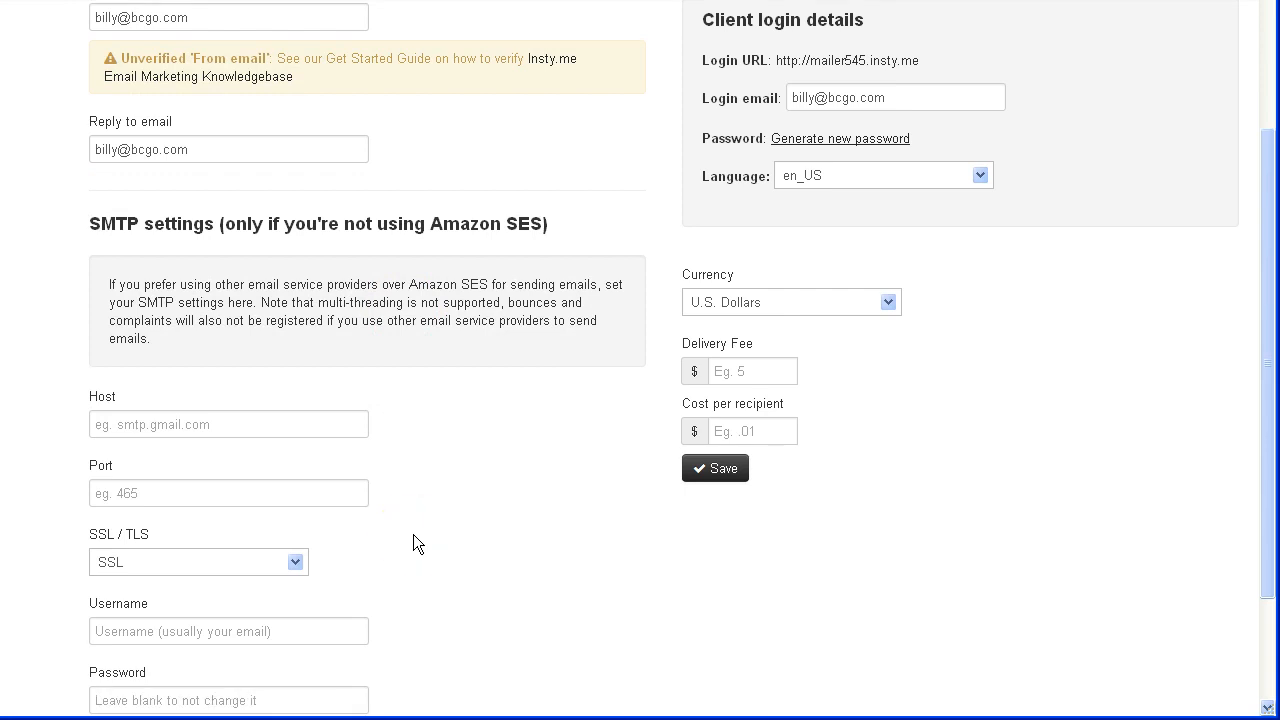
scroll(209, 119, "down", 3)
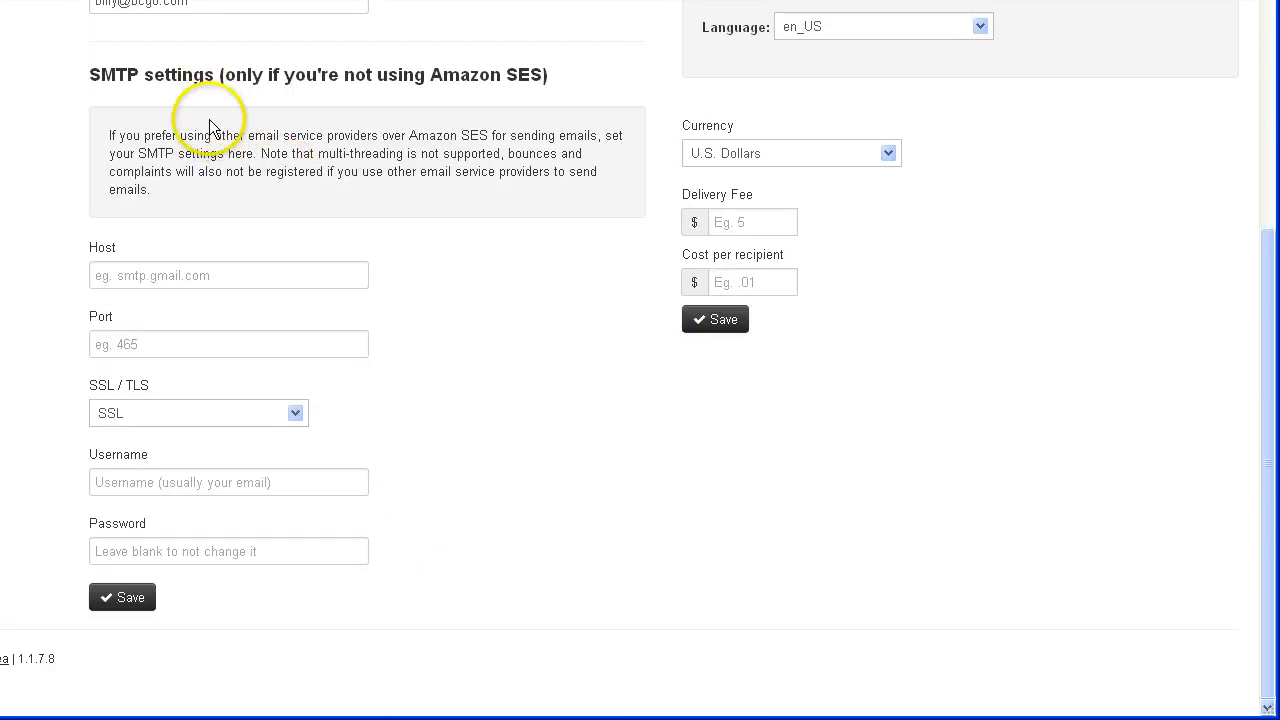
scroll(183, 206, "up", 5)
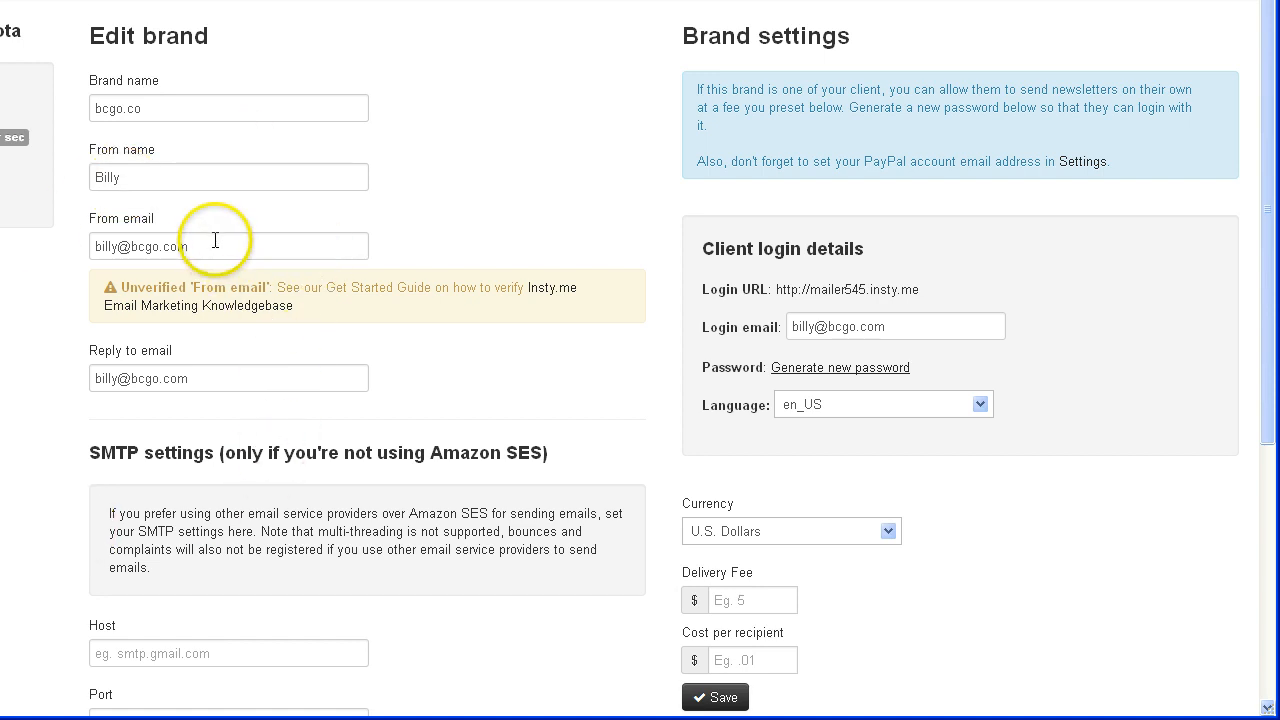
left_click(525, 152)
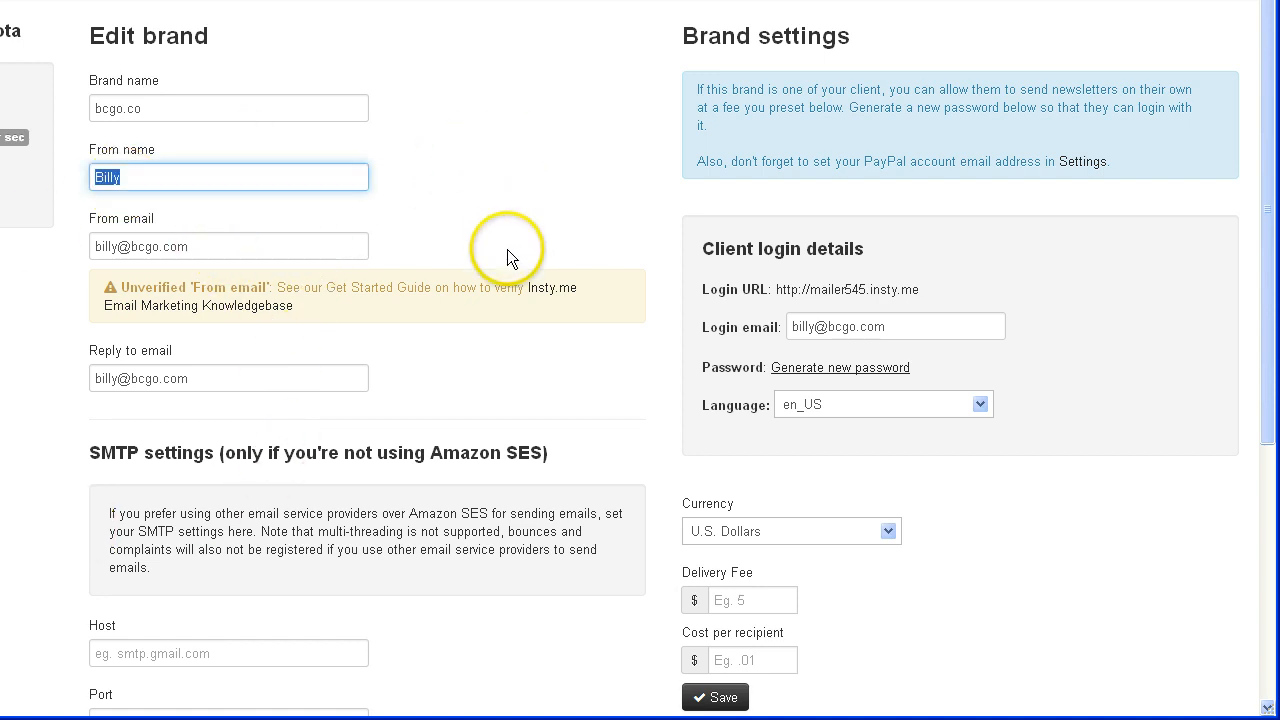
scroll(508, 290, "down", 3)
scroll(490, 558, "down", 1)
left_click(125, 597)
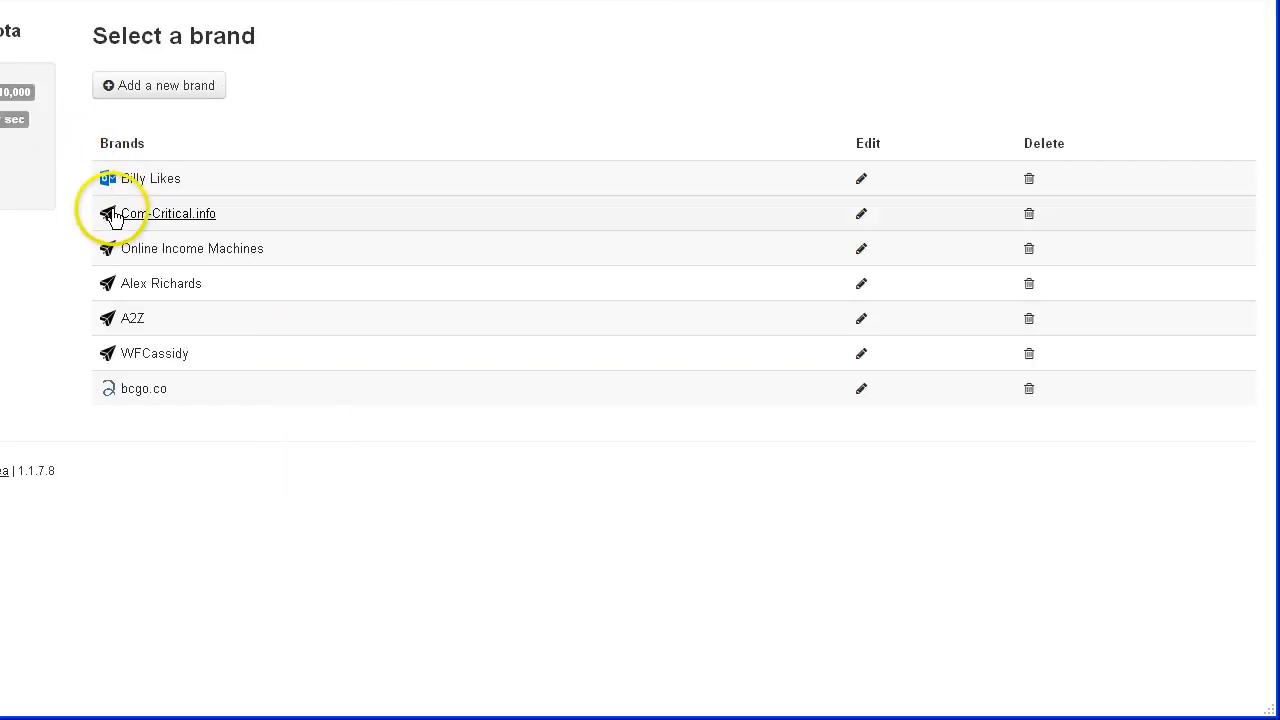
- Open the bcgo.co brand and start a new blank campaign
left_click(140, 392)
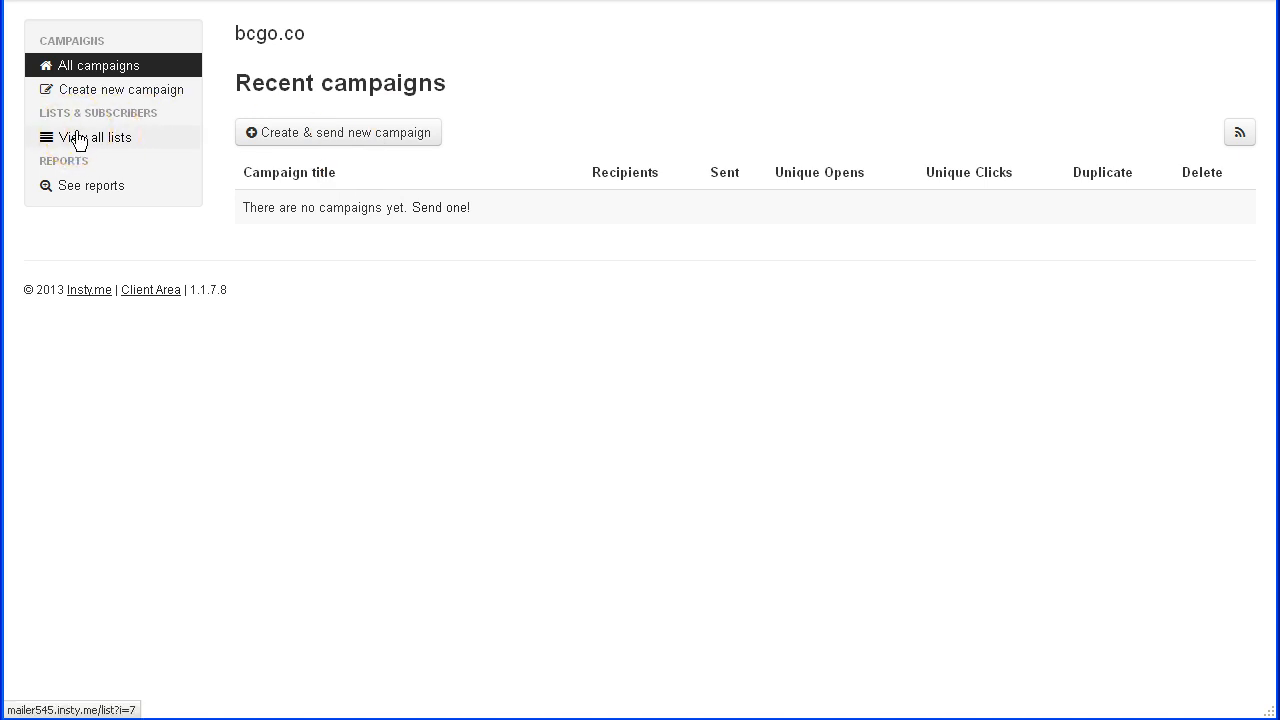
left_click(80, 140)
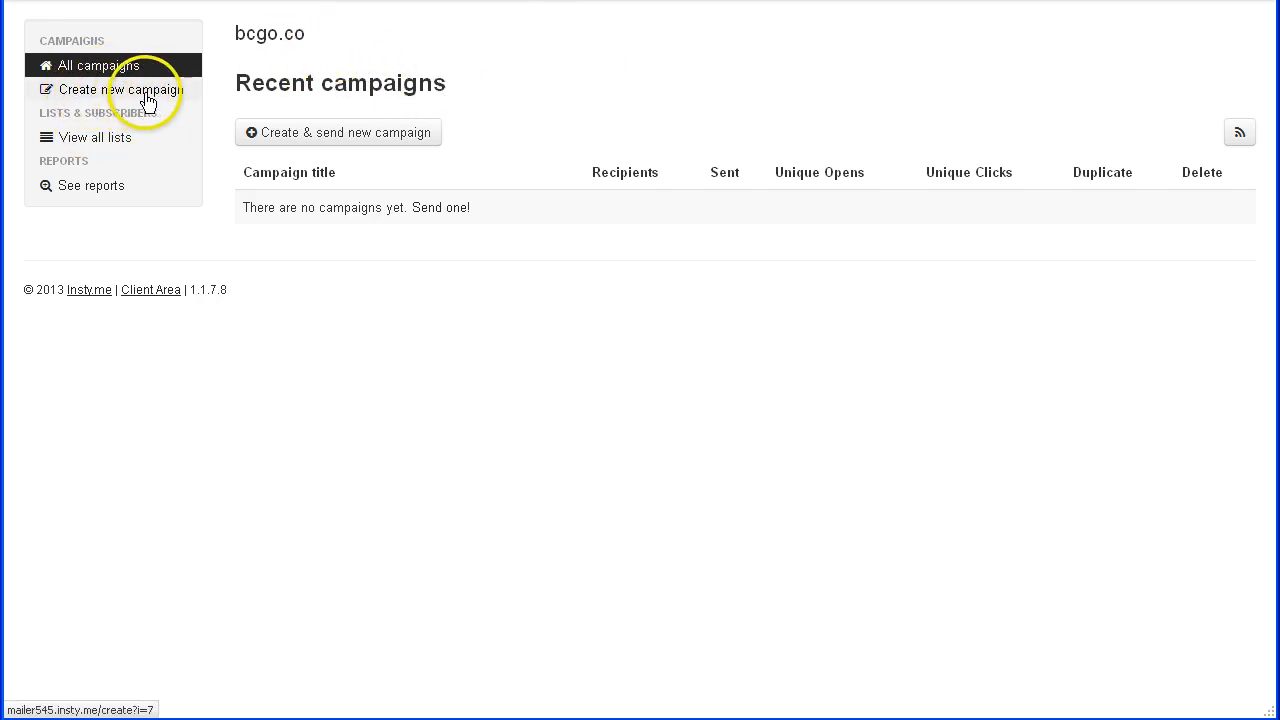
left_click(64, 92)
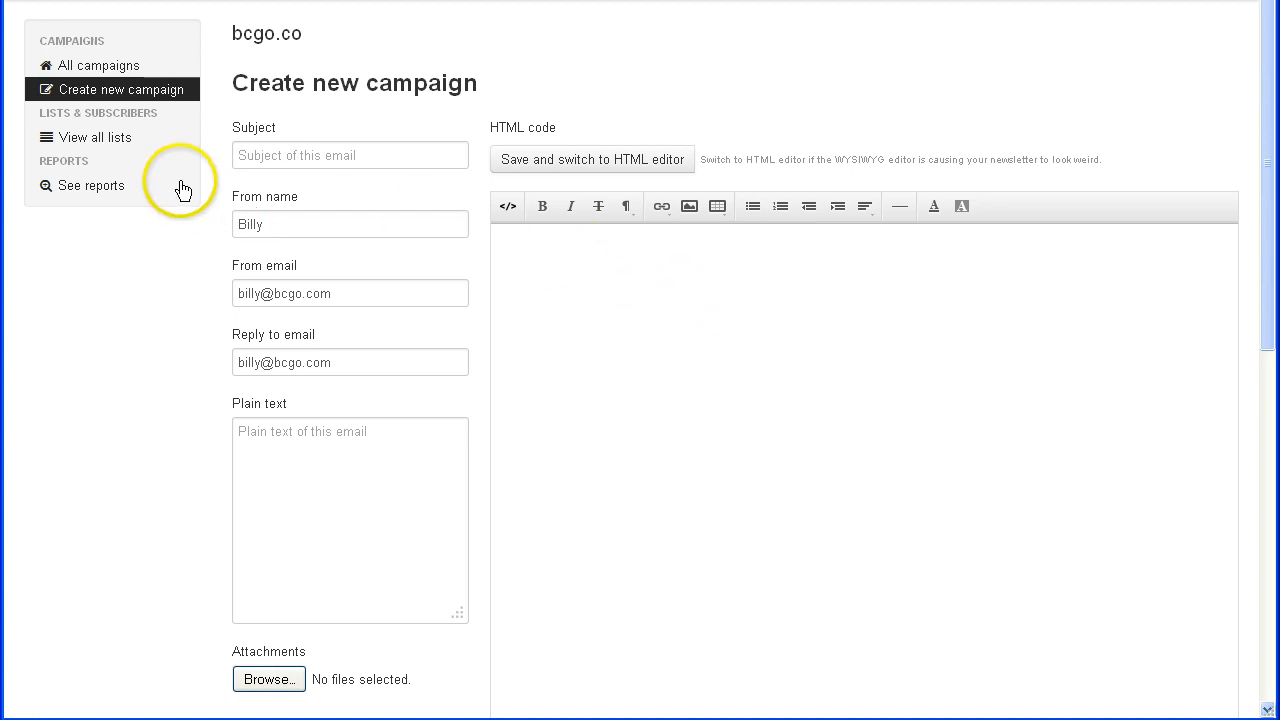
- Add a new subscriber list named bcgo to the bcgo.co brand
left_click(106, 138)
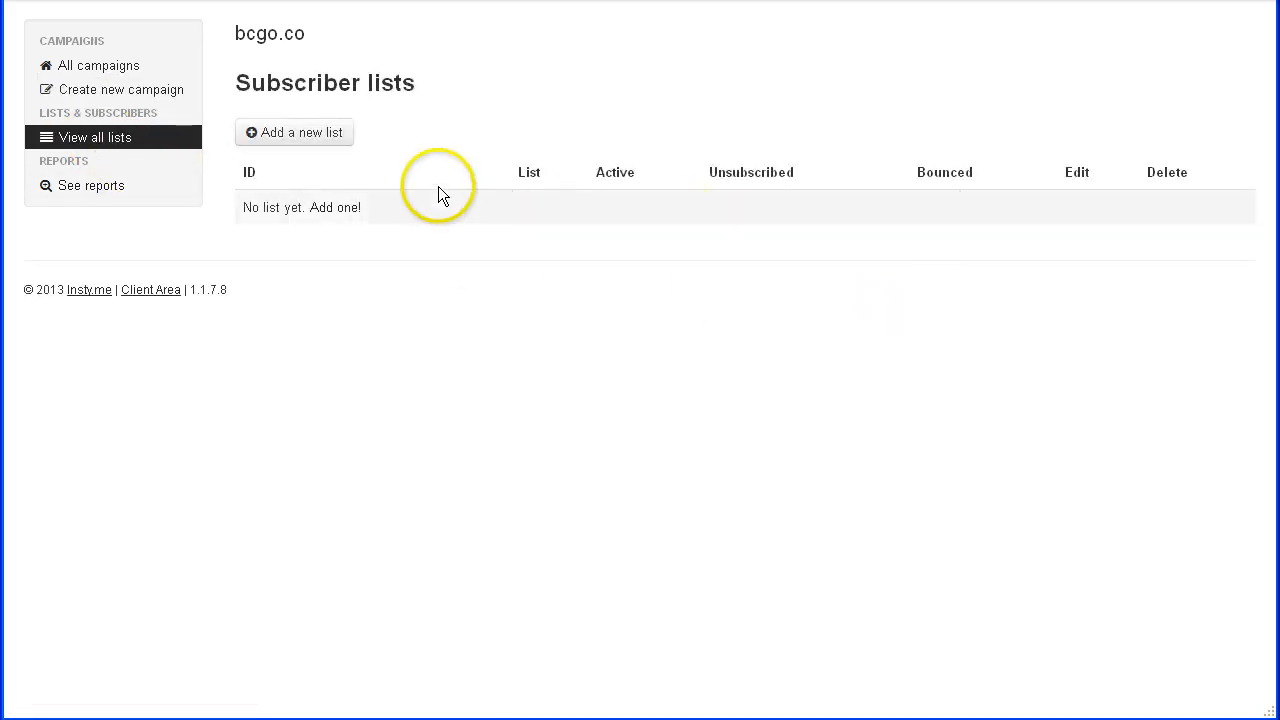
left_click(306, 131)
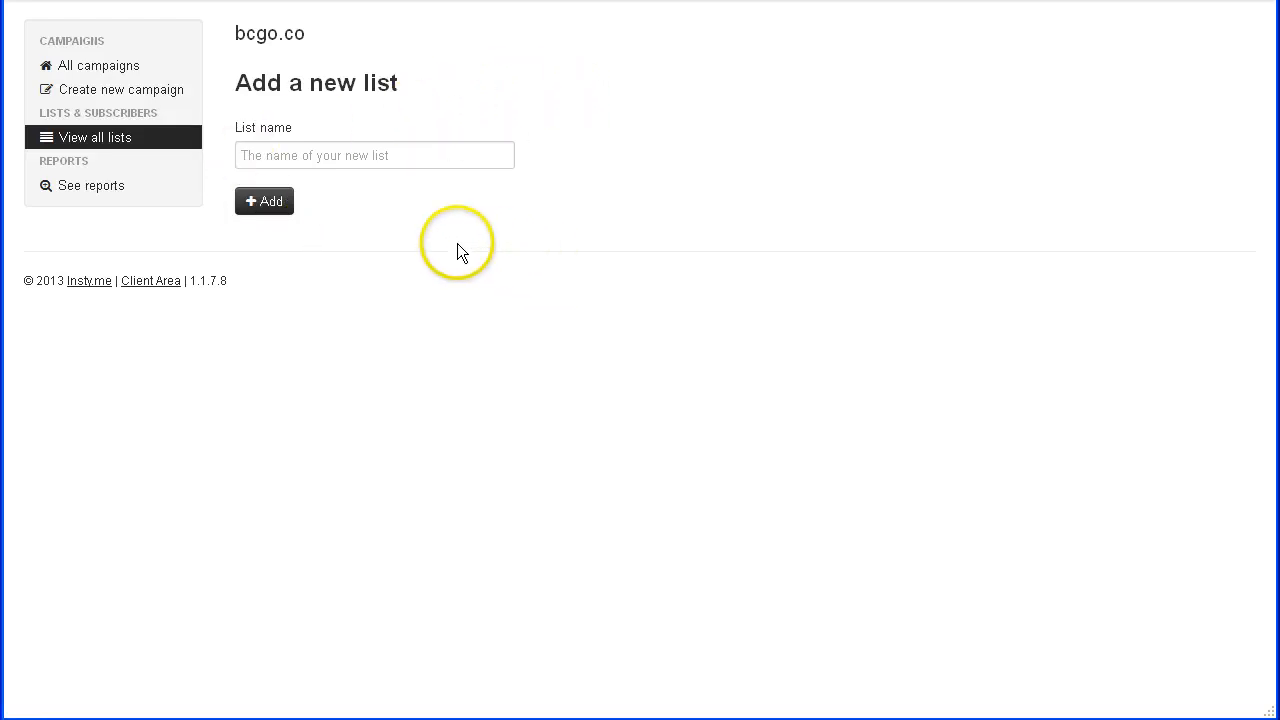
left_click(368, 158)
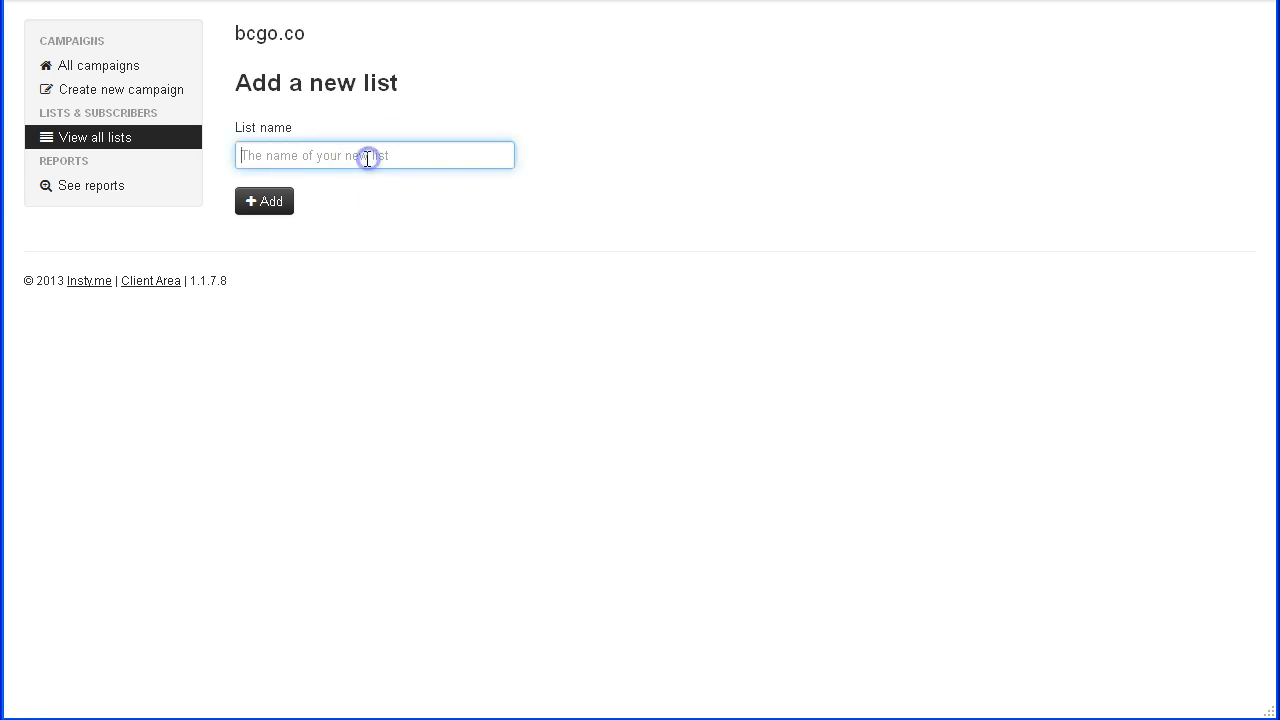
type("bcgo")
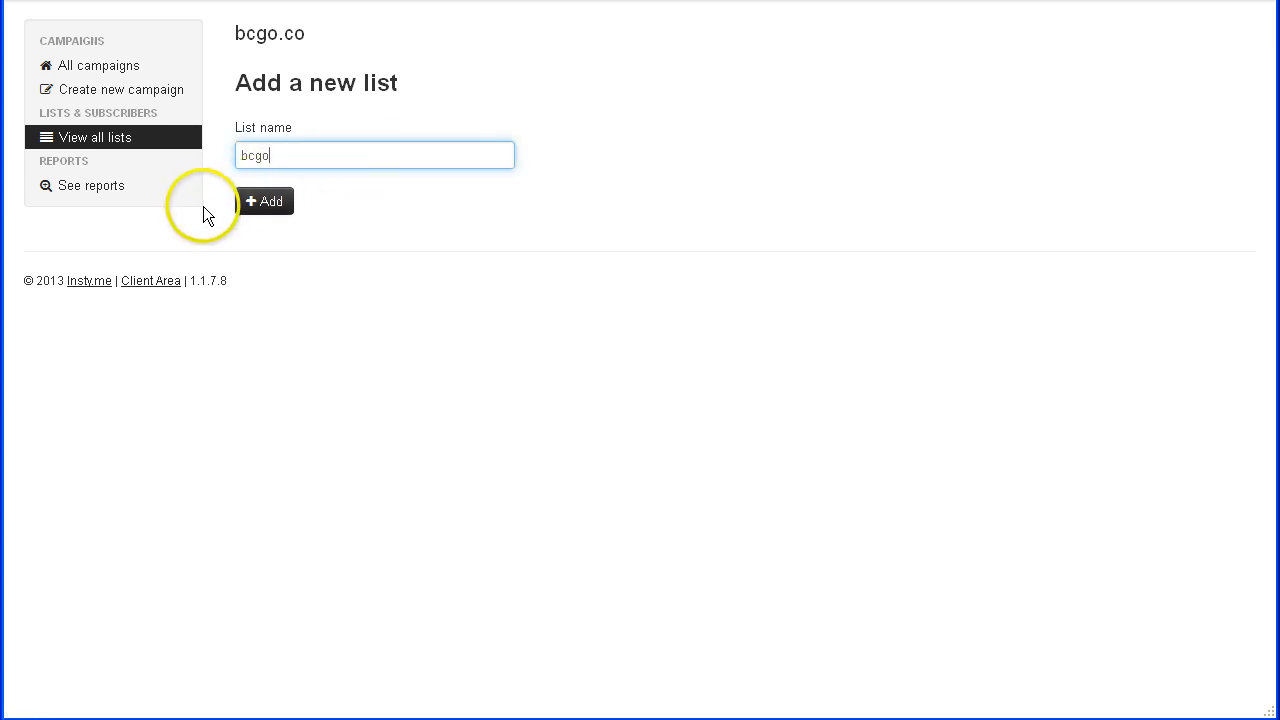
left_click(268, 201)
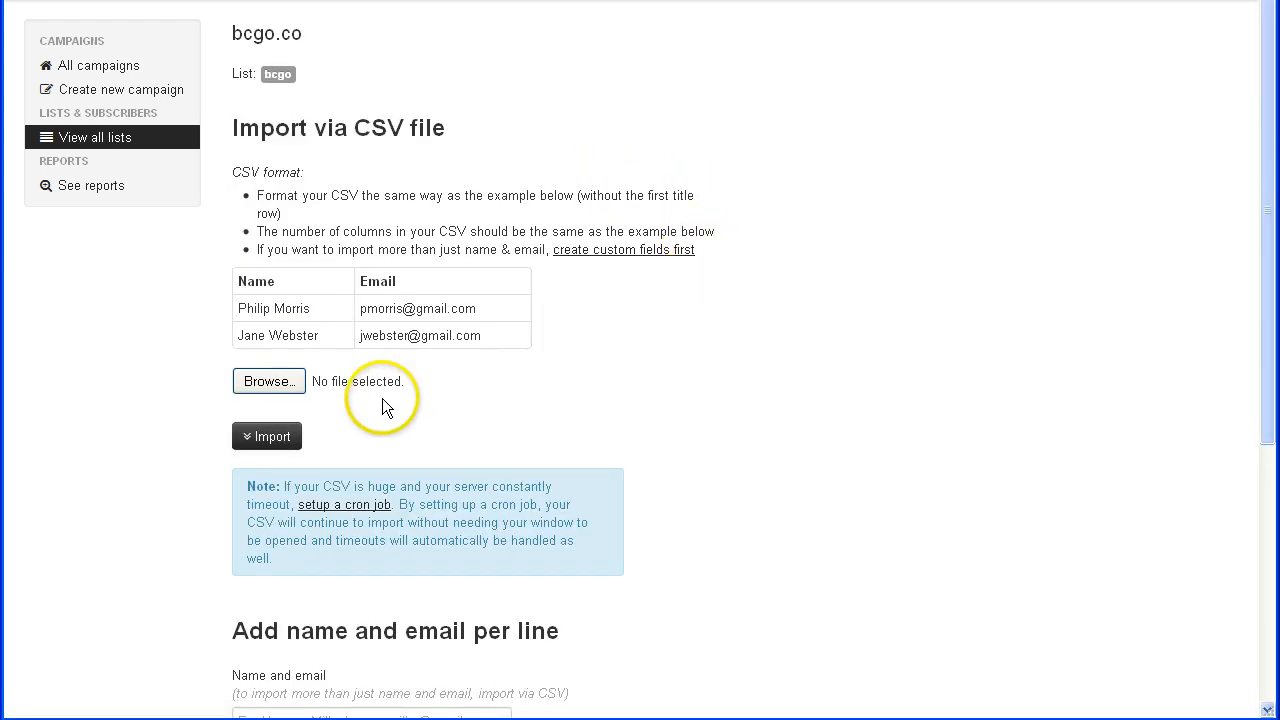
- Open the bcgo list from all lists and bring up its List settings
left_click(104, 140)
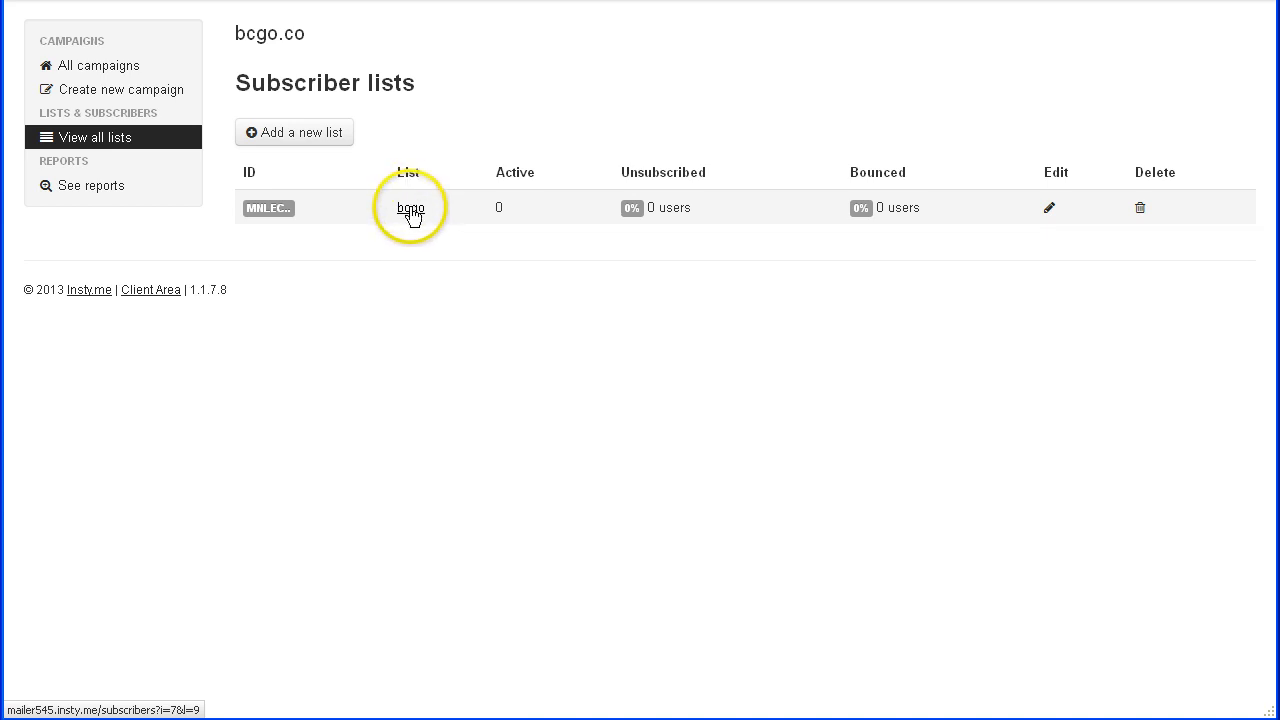
left_click(411, 212)
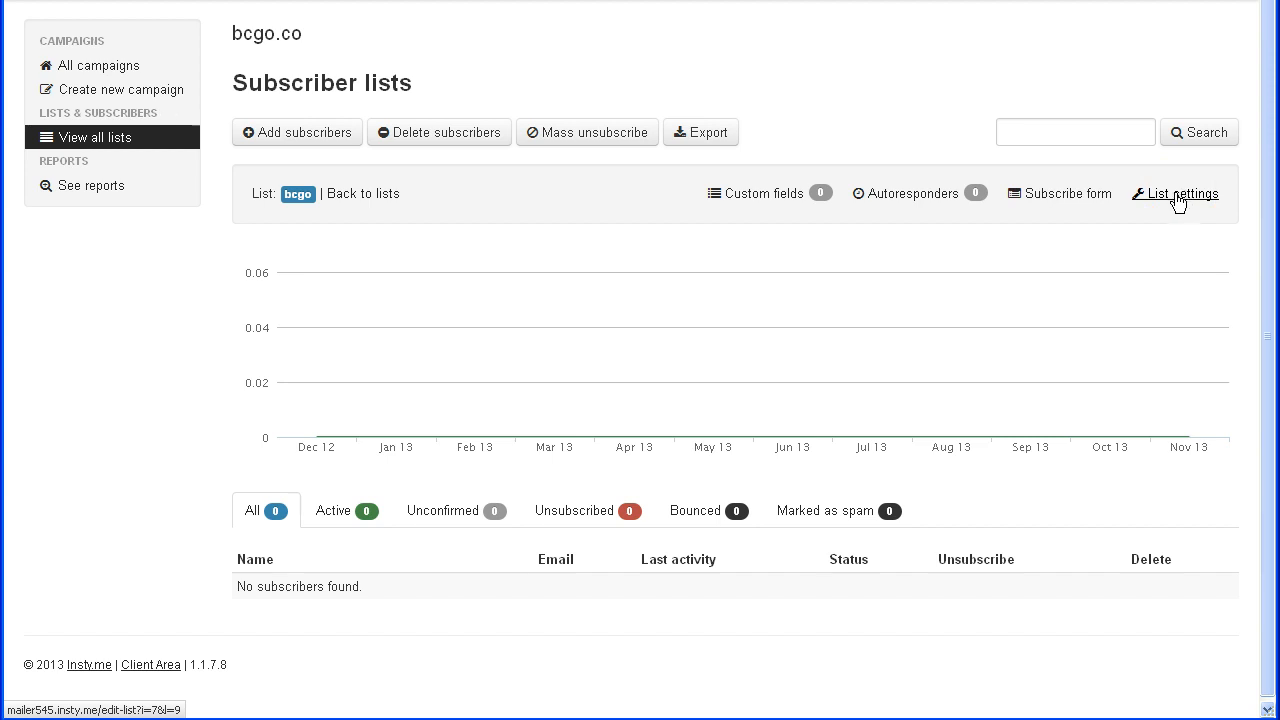
left_click(1178, 200)
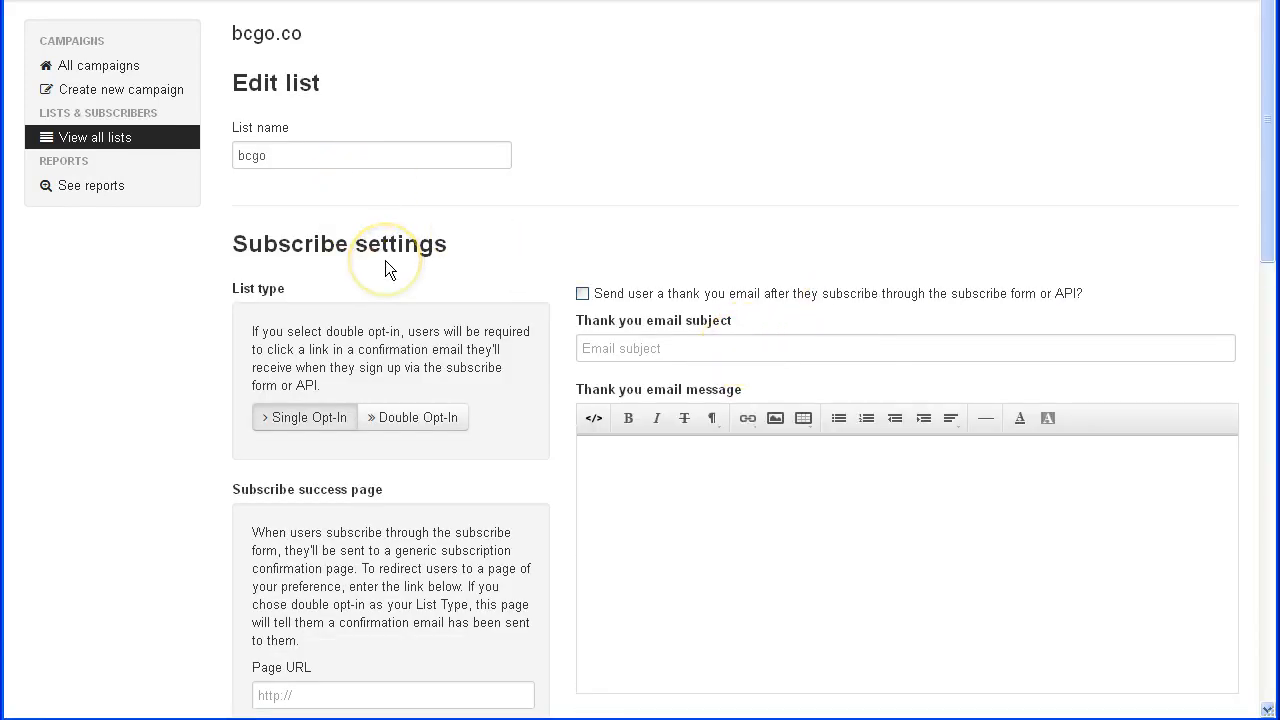
- Keep Single Opt-In with an empty success Page URL, then return to the bcgo list
scroll(529, 409, "down", 2)
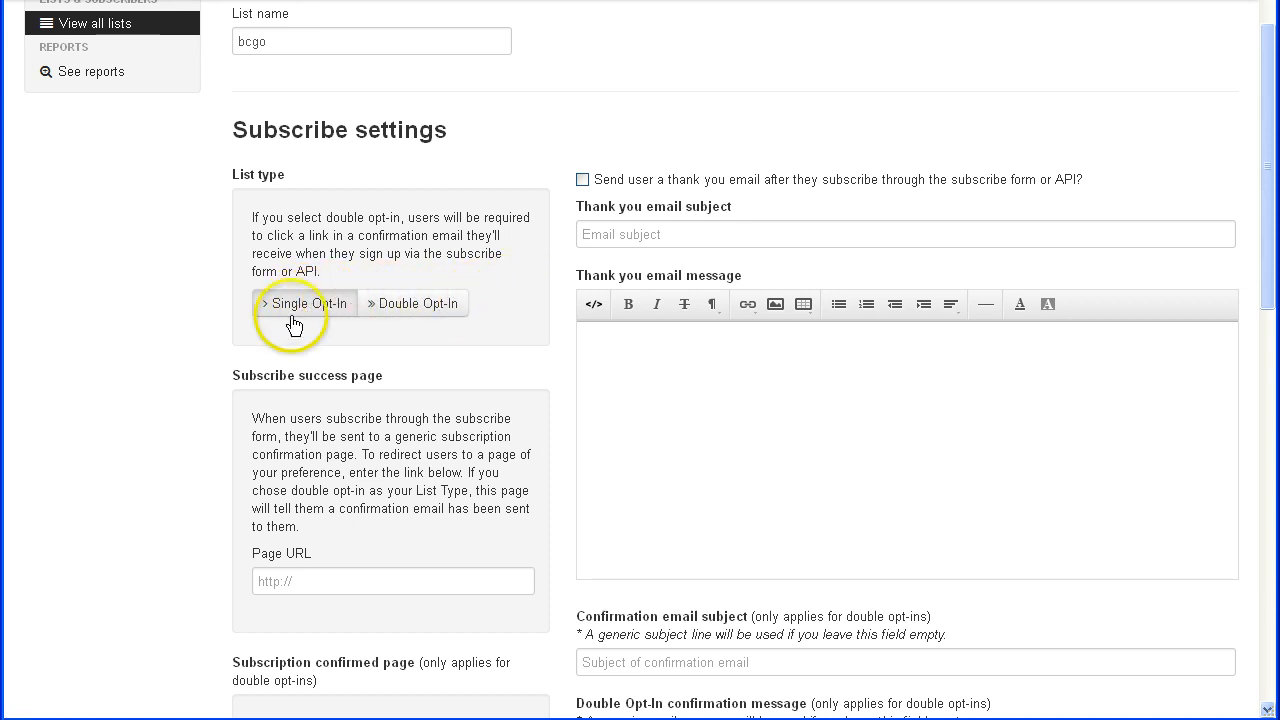
left_click(322, 303)
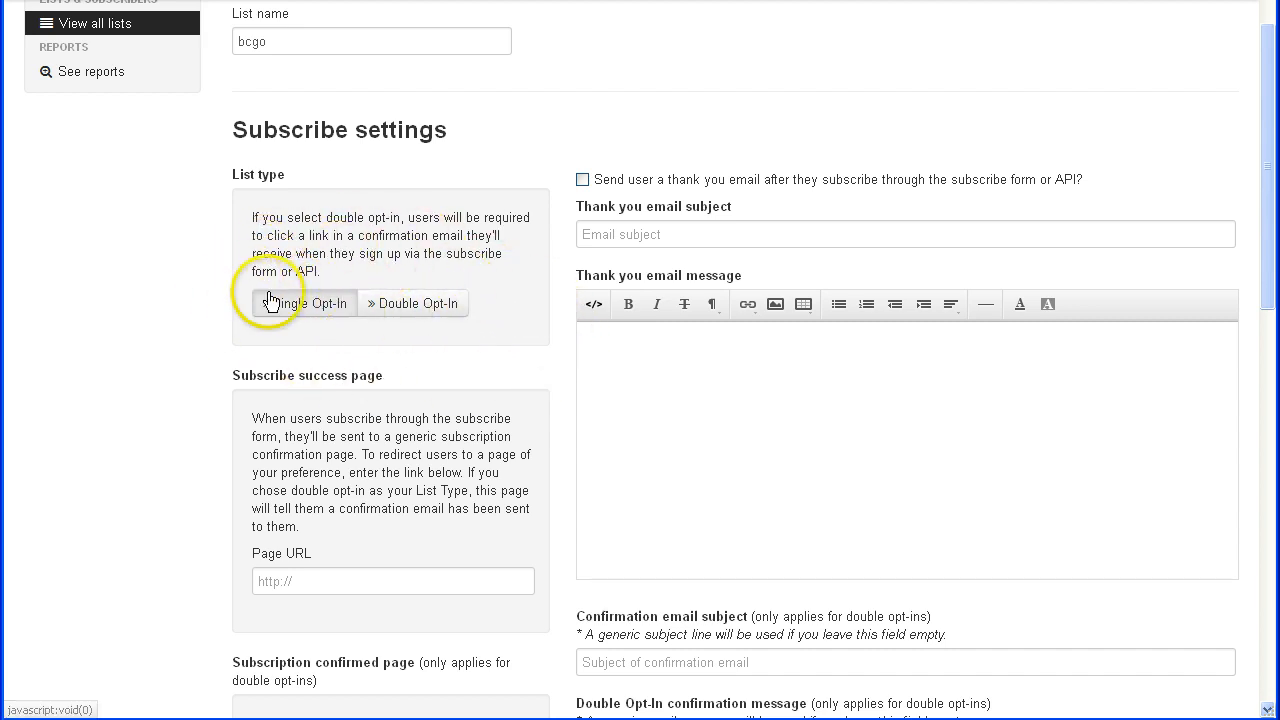
left_click(290, 316)
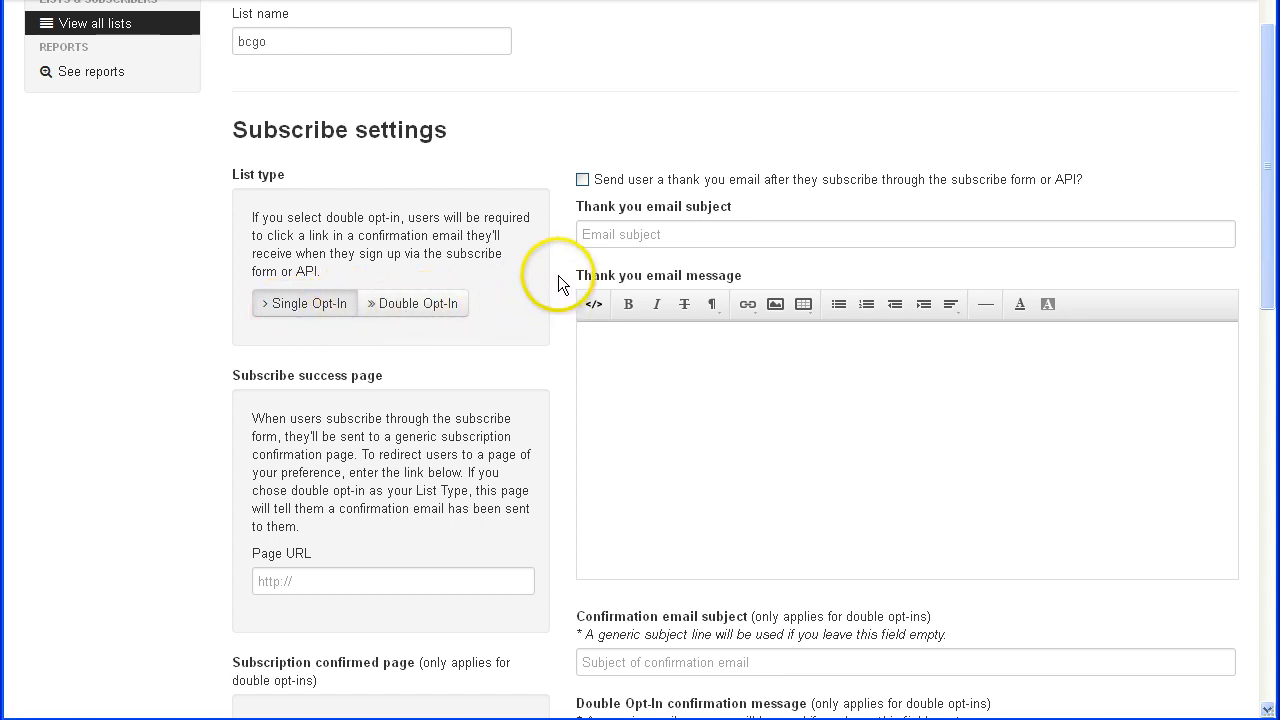
scroll(558, 275, "down", 2)
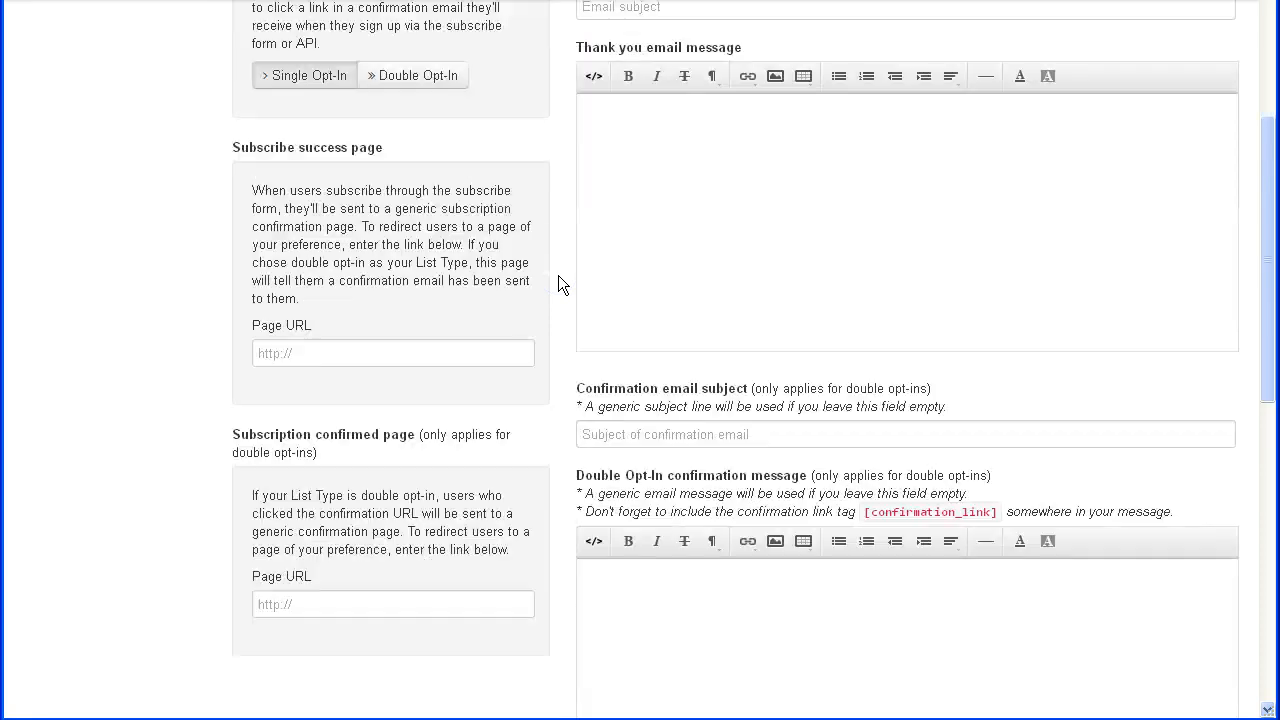
scroll(553, 266, "up", 2)
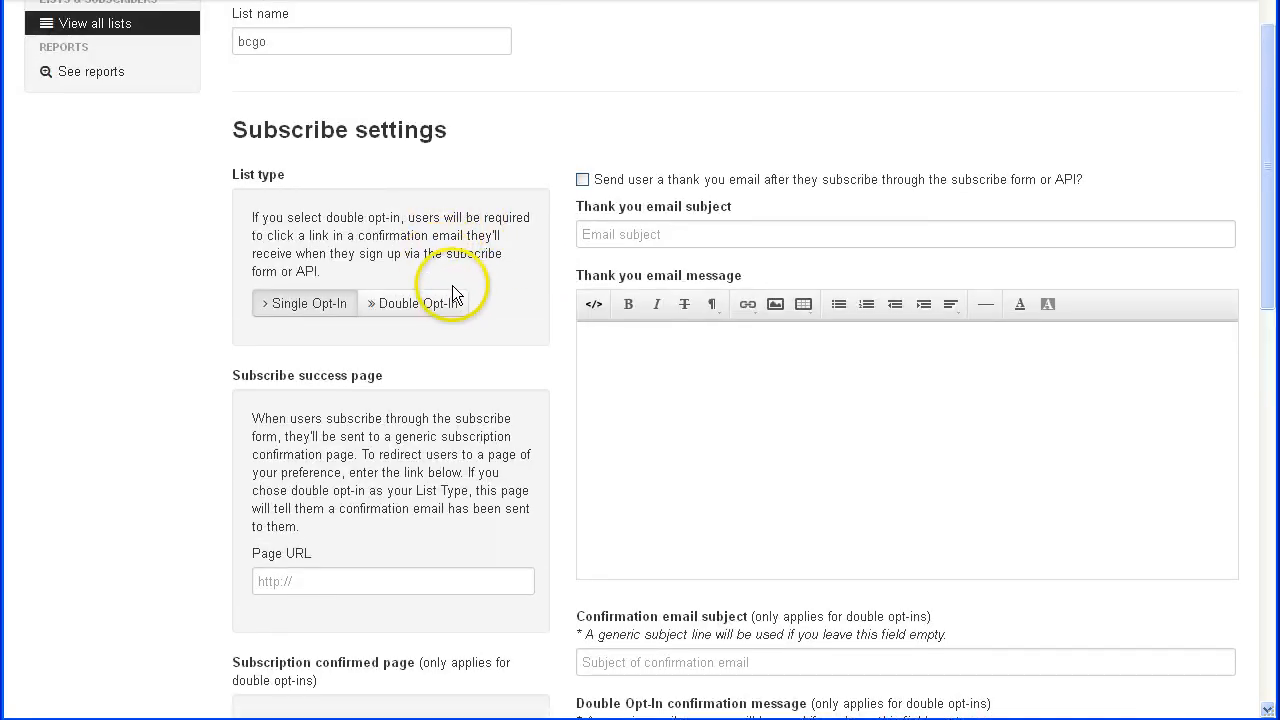
left_click(436, 307)
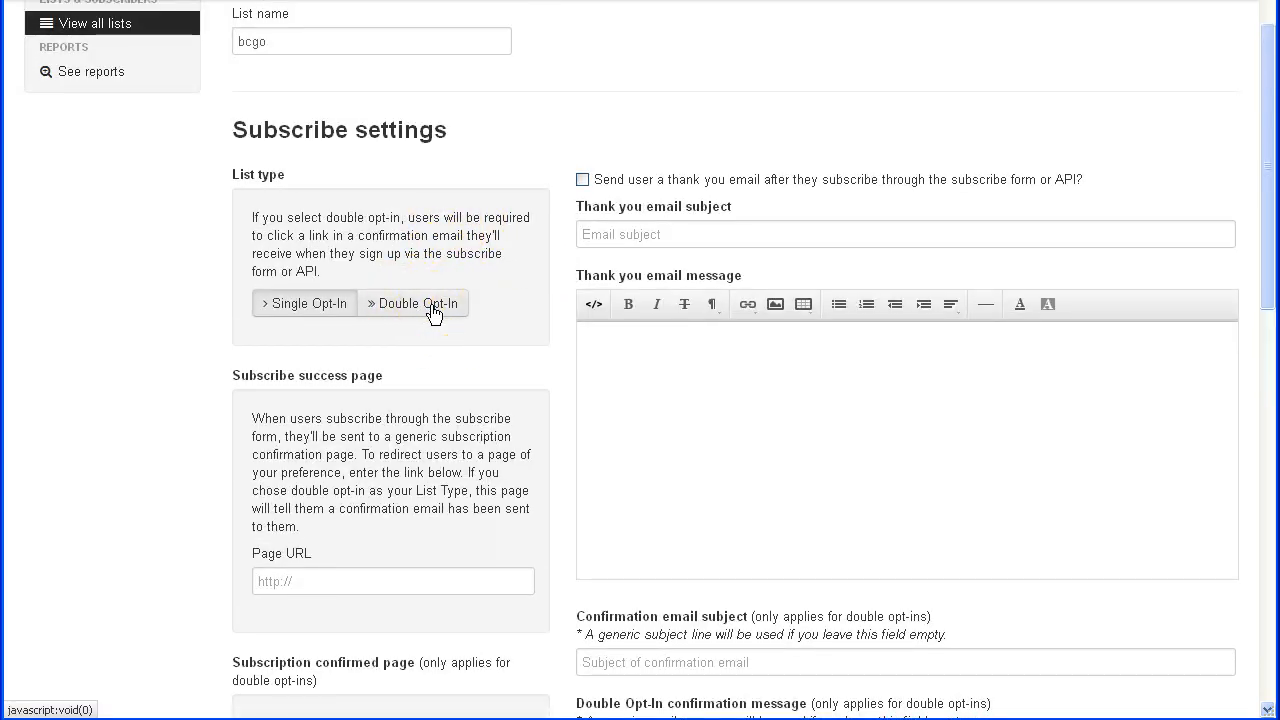
left_click(480, 302)
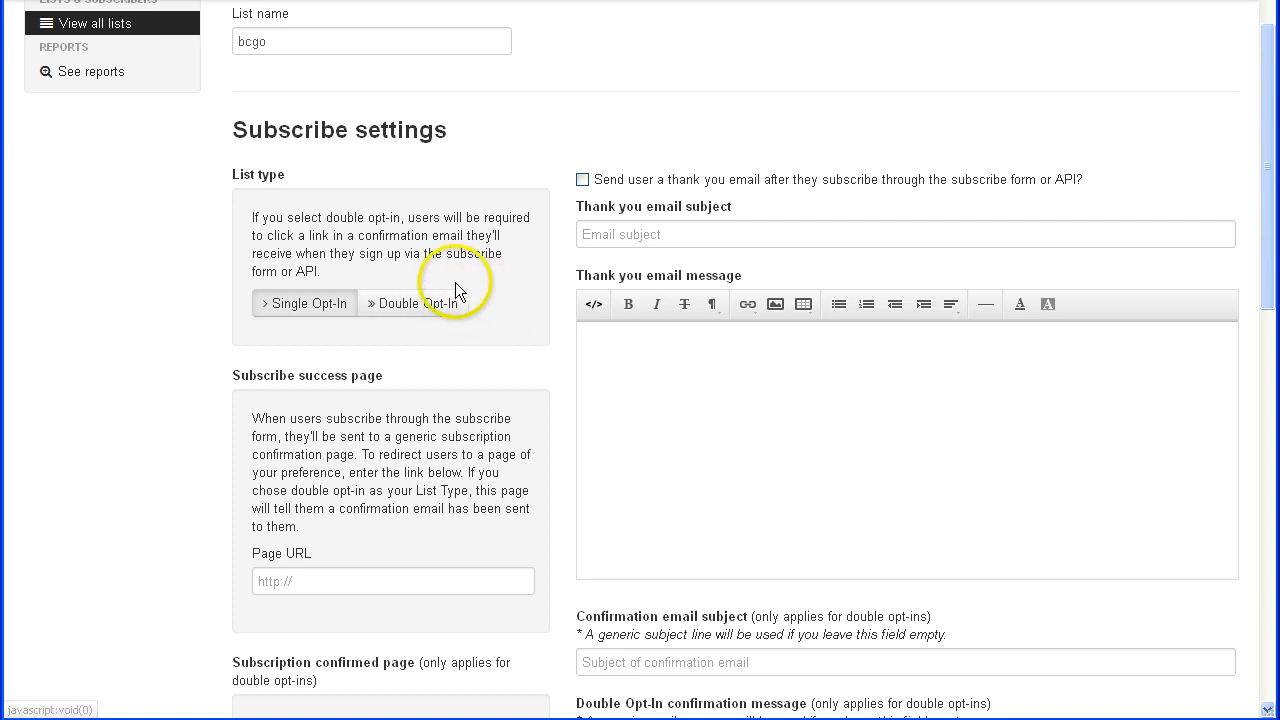
left_click(425, 318)
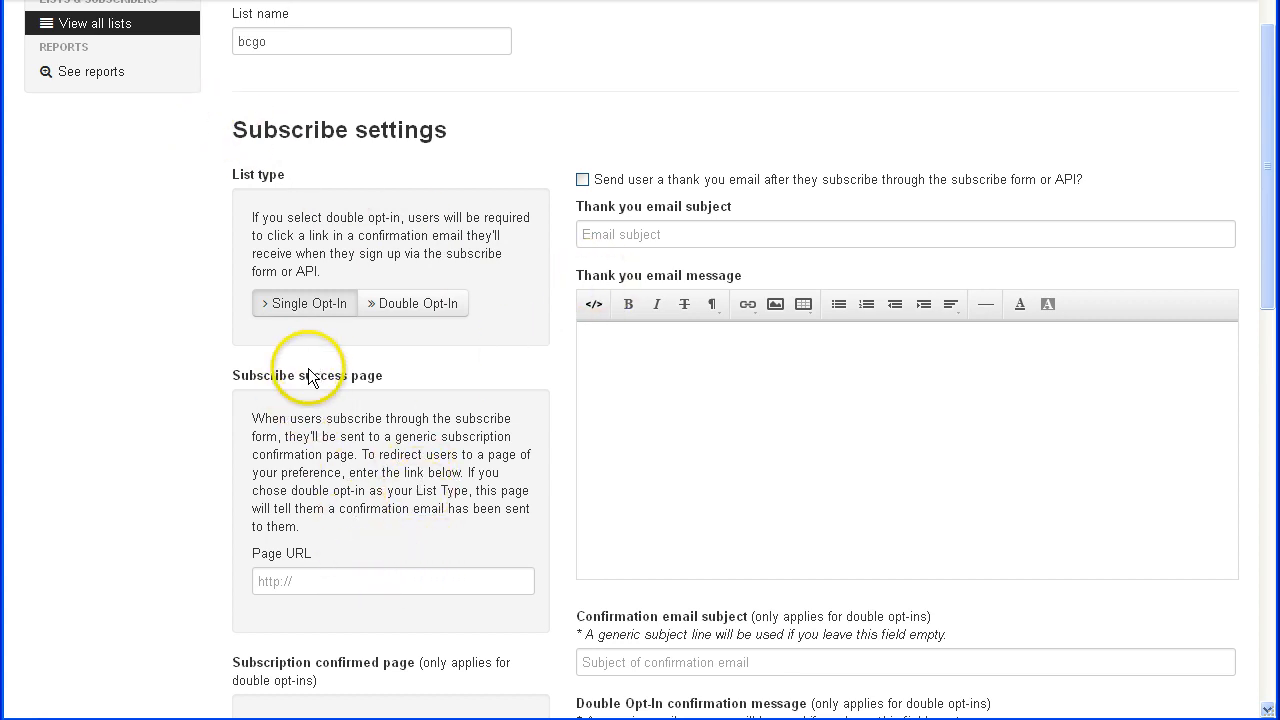
left_click(314, 578)
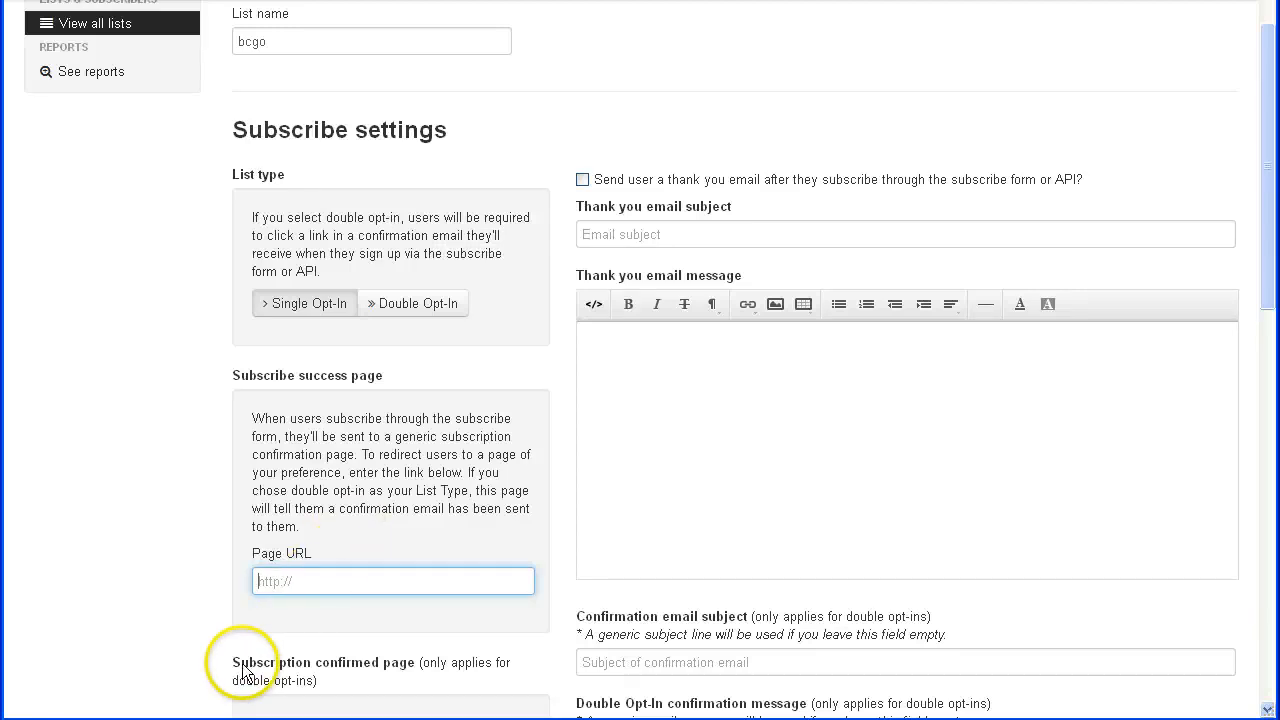
left_click(331, 573)
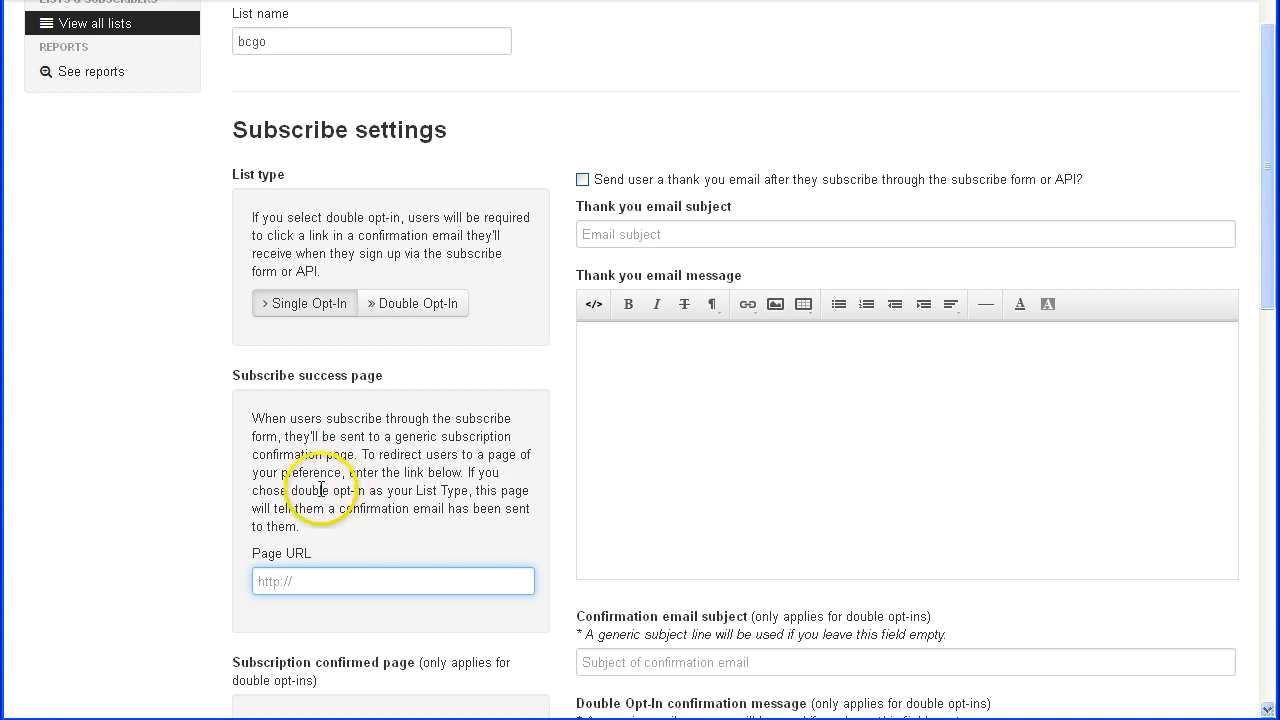
left_click(86, 72)
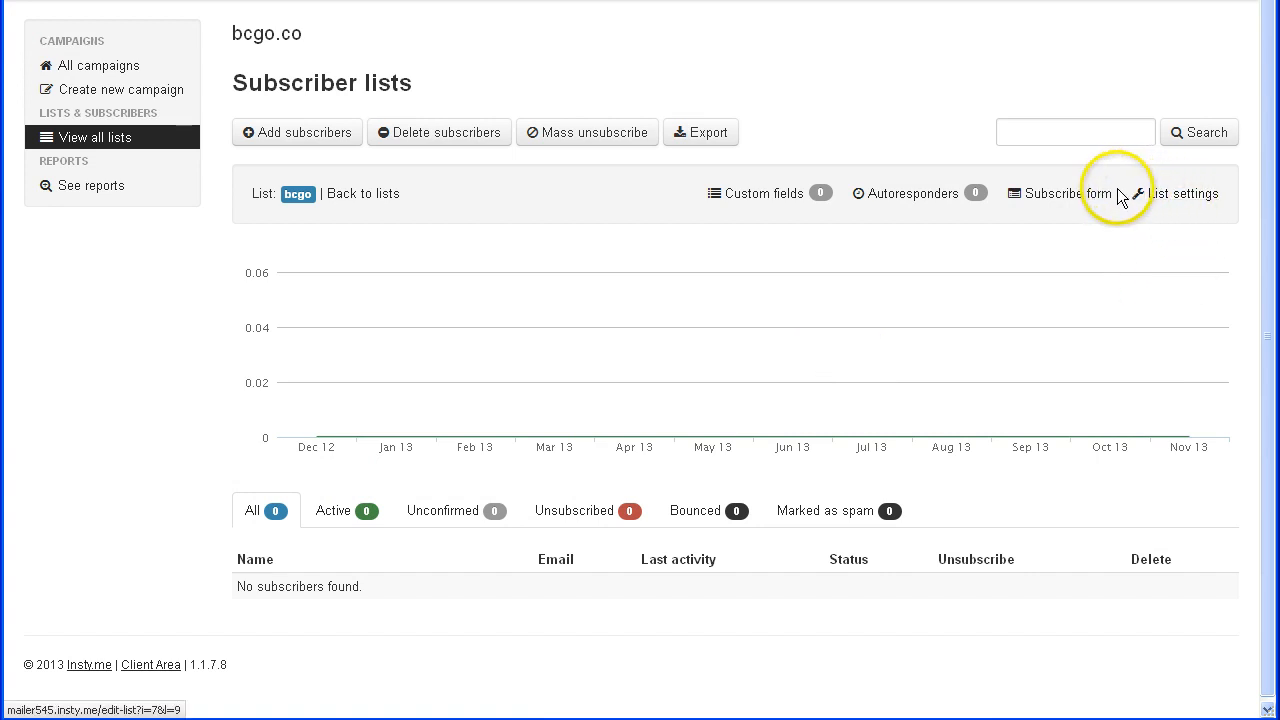
- Create a Drip campaign autoresponder named bcgo and continue to its first email
left_click(899, 200)
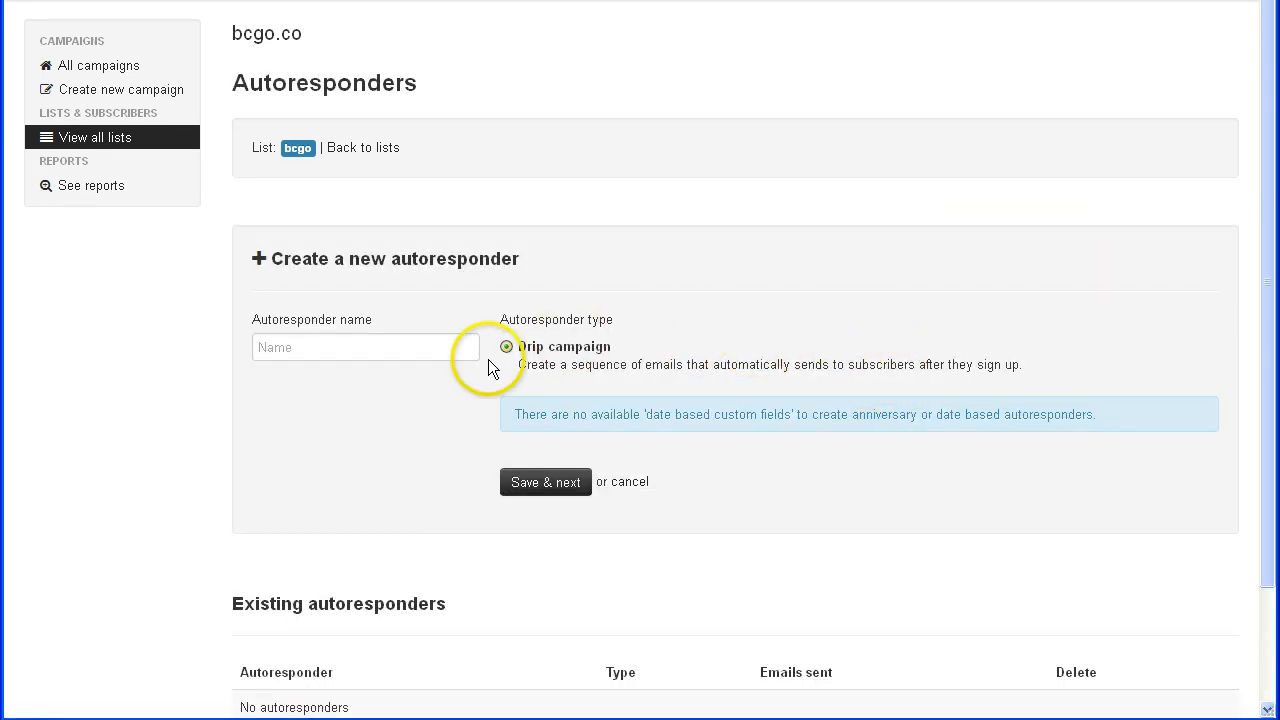
left_click(406, 343)
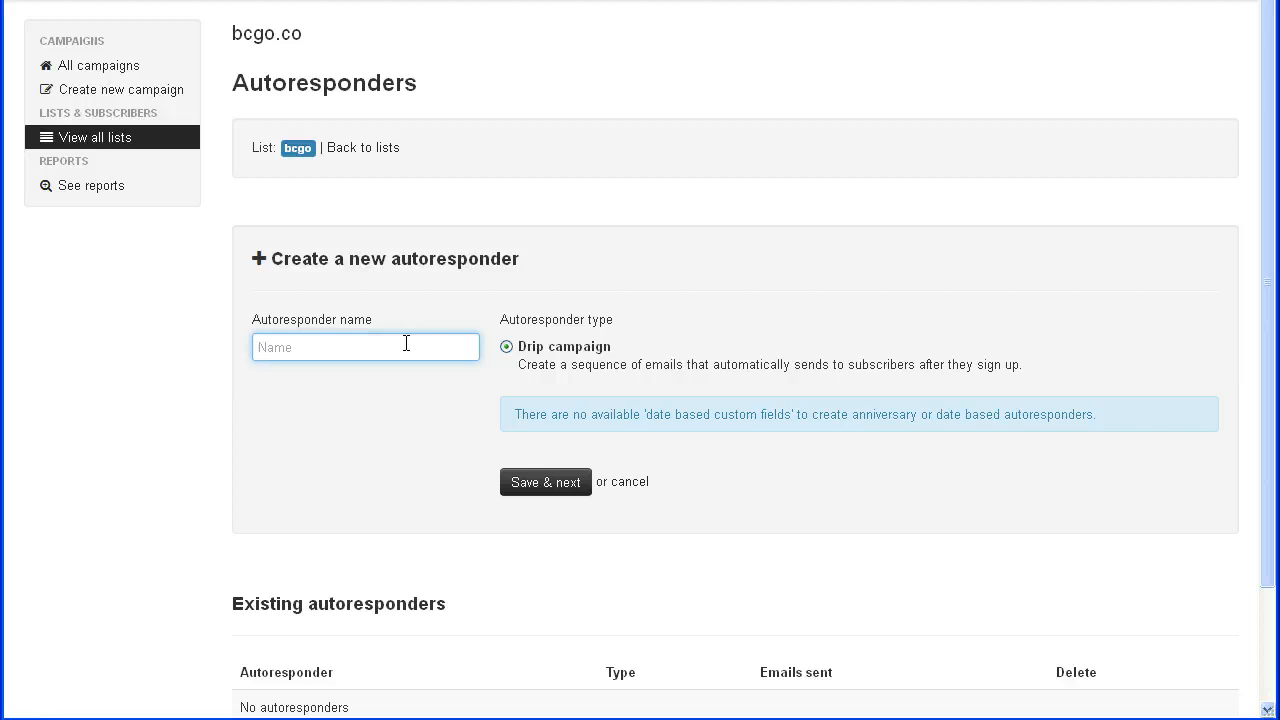
type("bcgo")
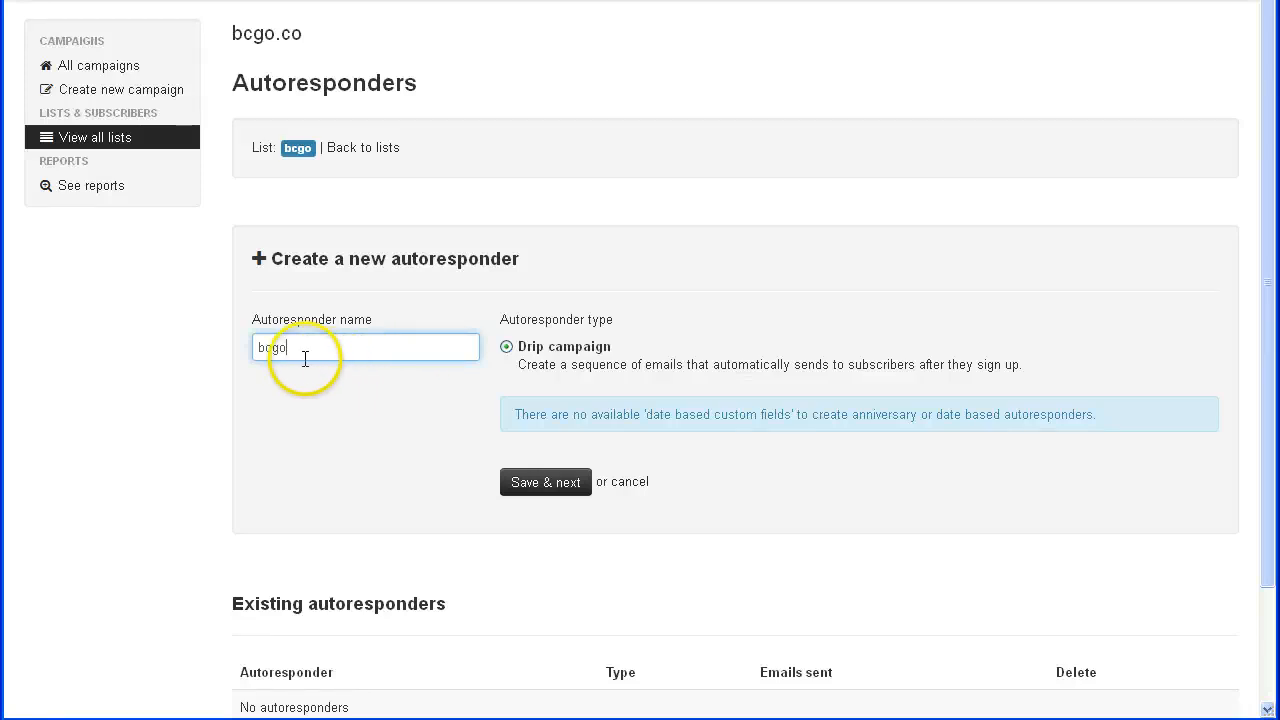
left_click(522, 476)
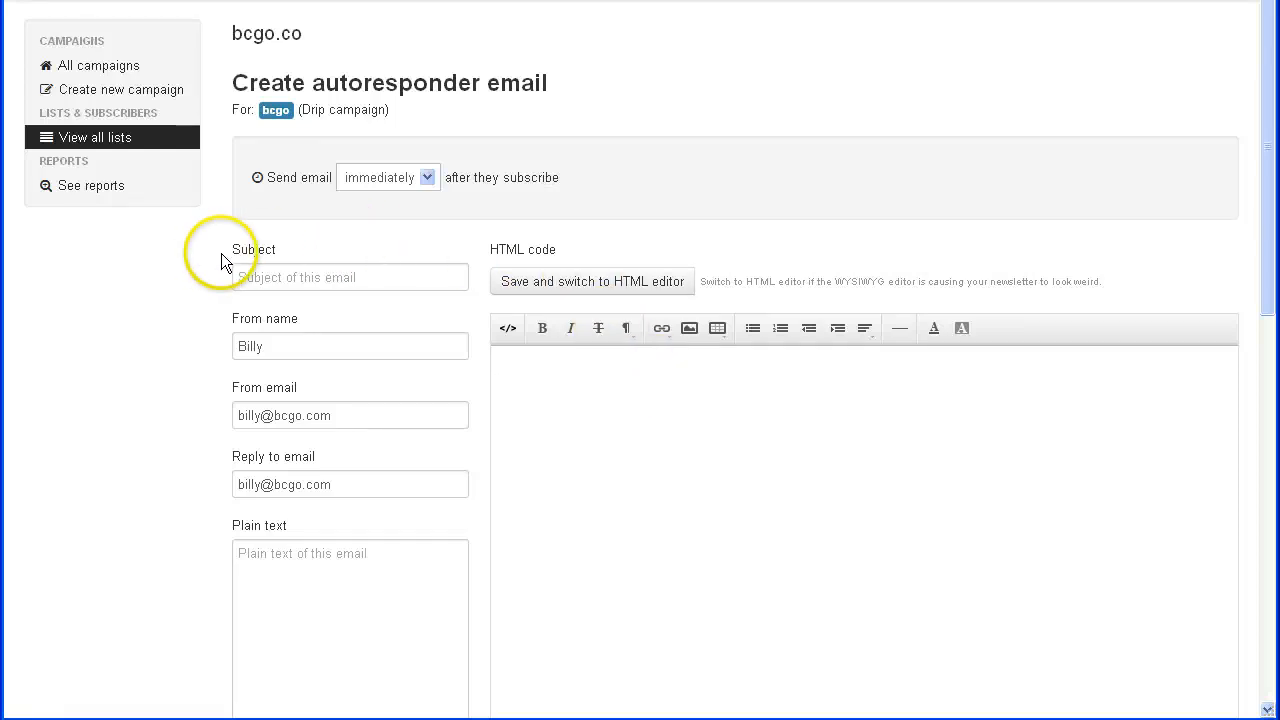
- Schedule the autoresponder email for 1 day after subscribing, then view all lists
scroll(843, 705, "down", 6)
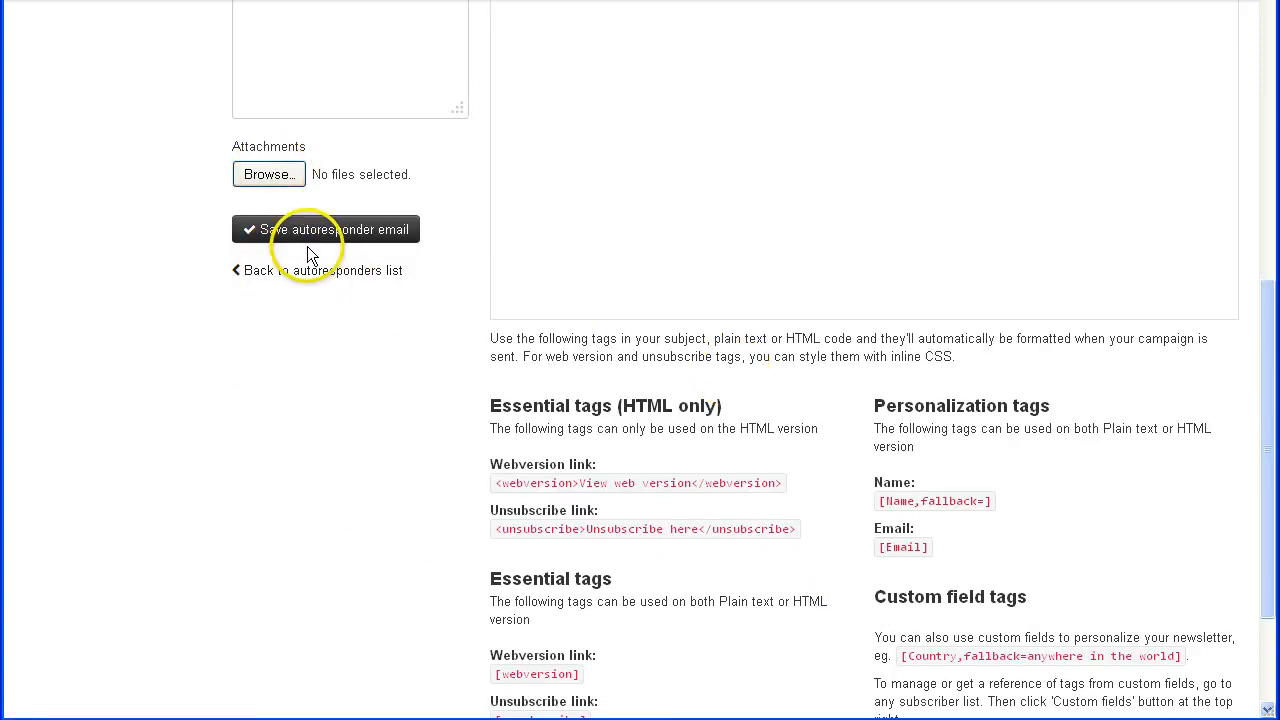
scroll(463, 481, "up", 7)
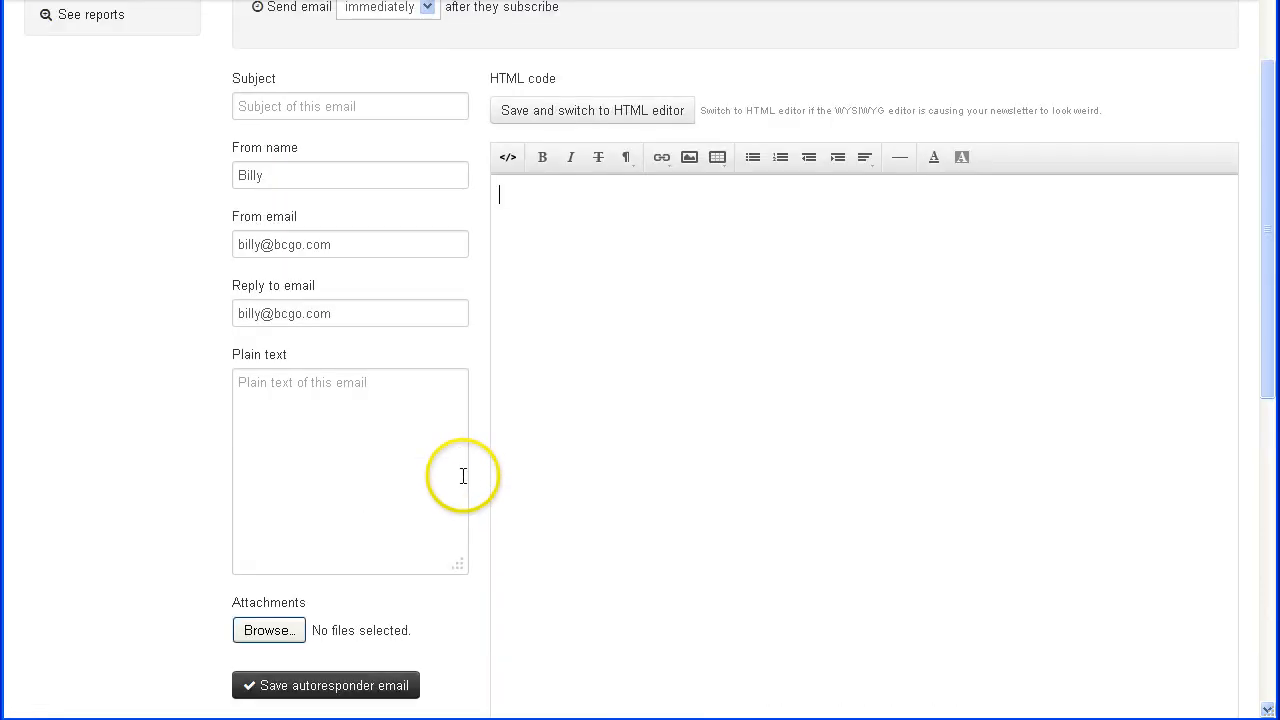
left_click(427, 177)
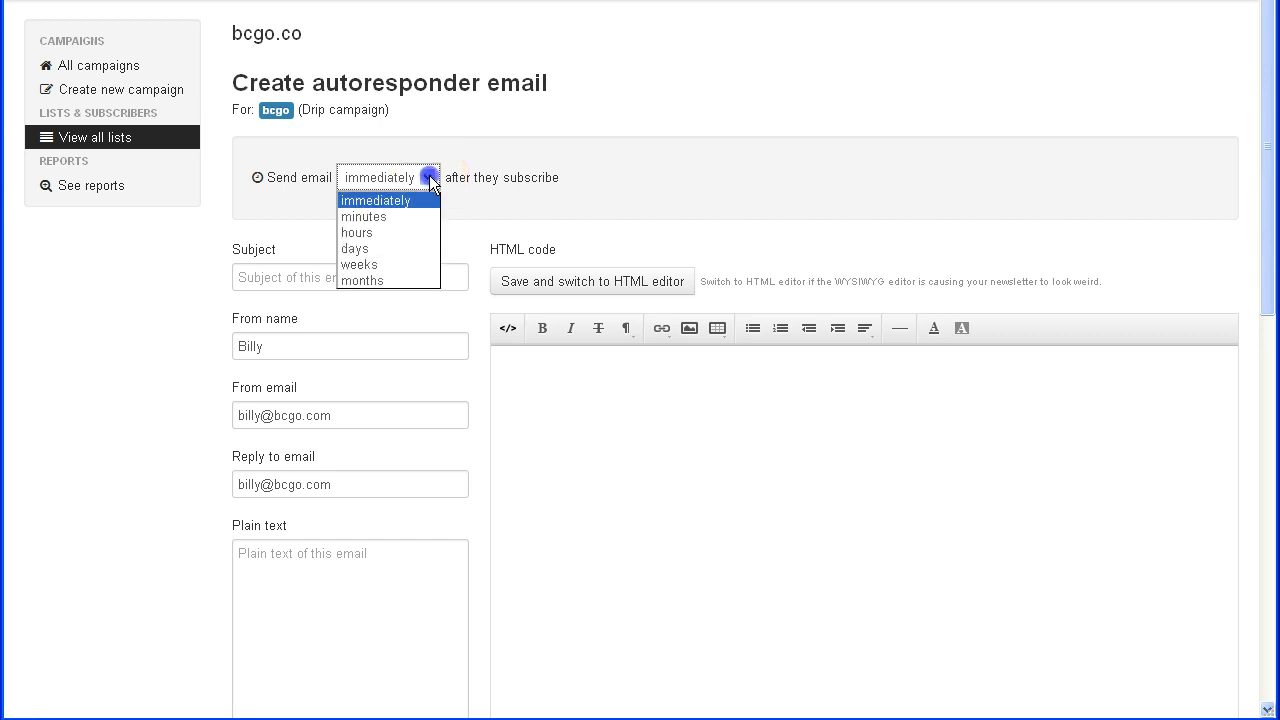
left_click(369, 250)
double_click(351, 177)
type("1")
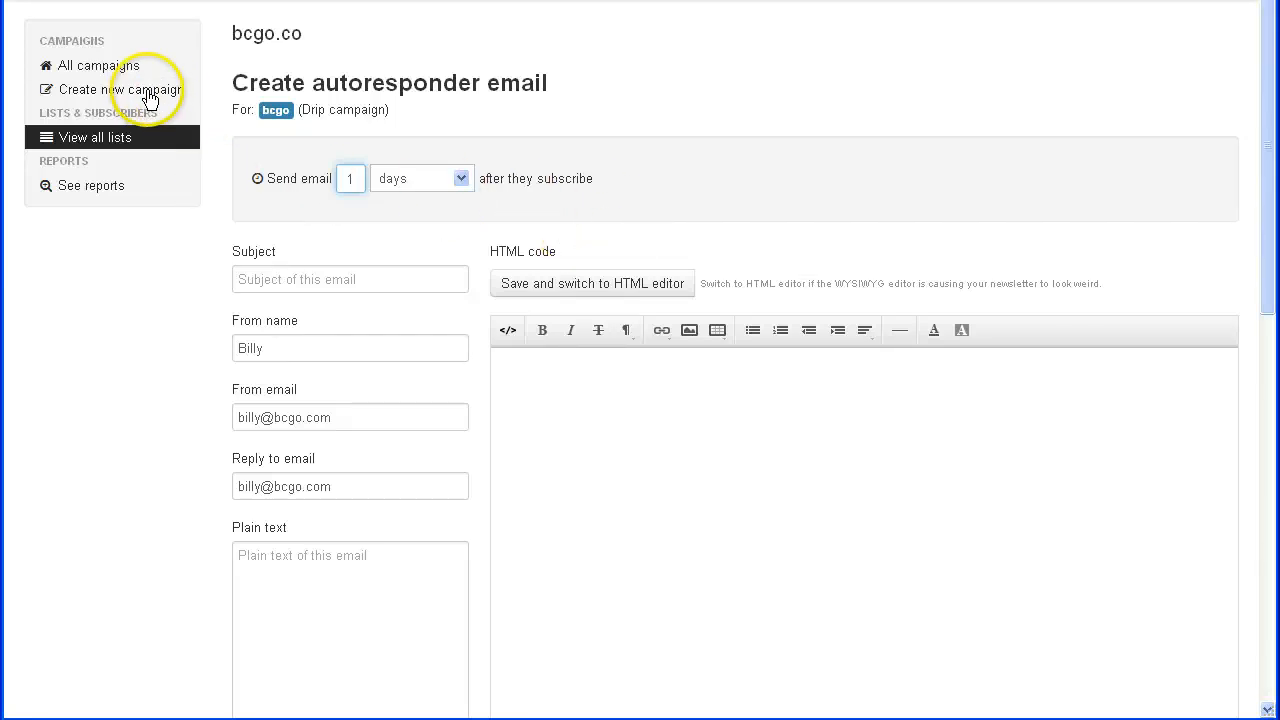
left_click(103, 137)
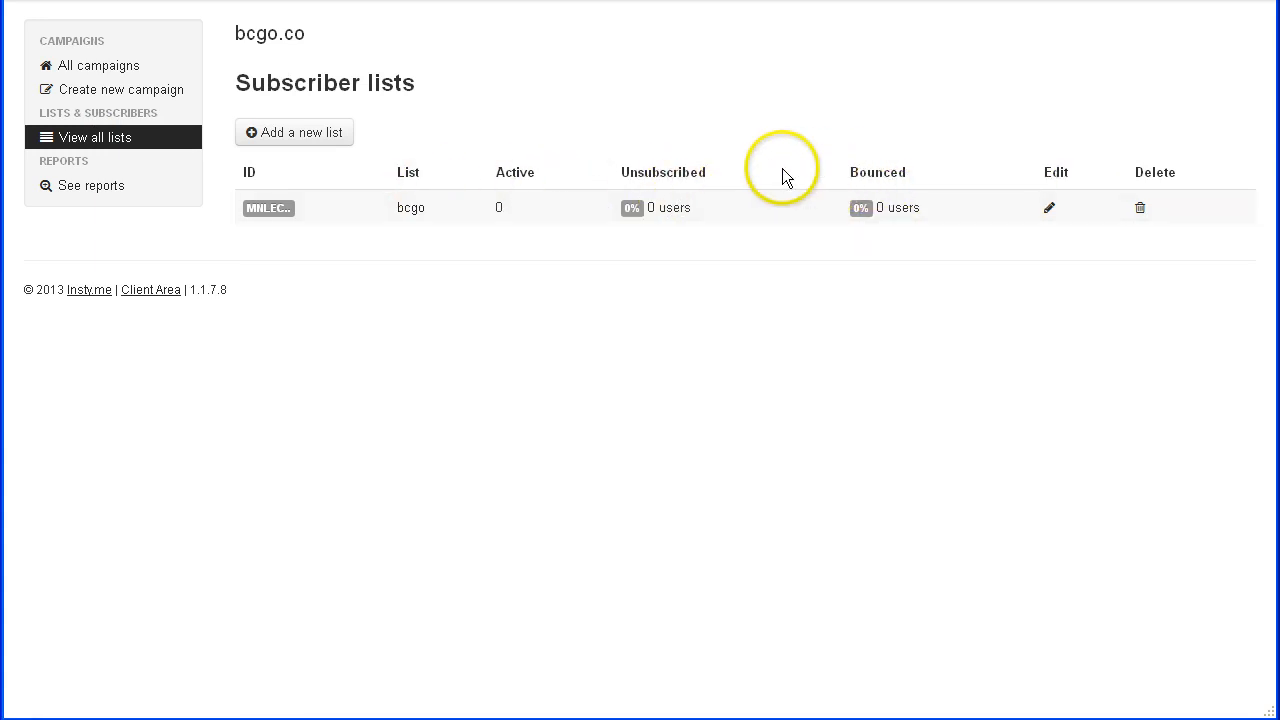
- Open the bcgo list's subscribe form, copy its HTML code, and close the window
left_click(411, 210)
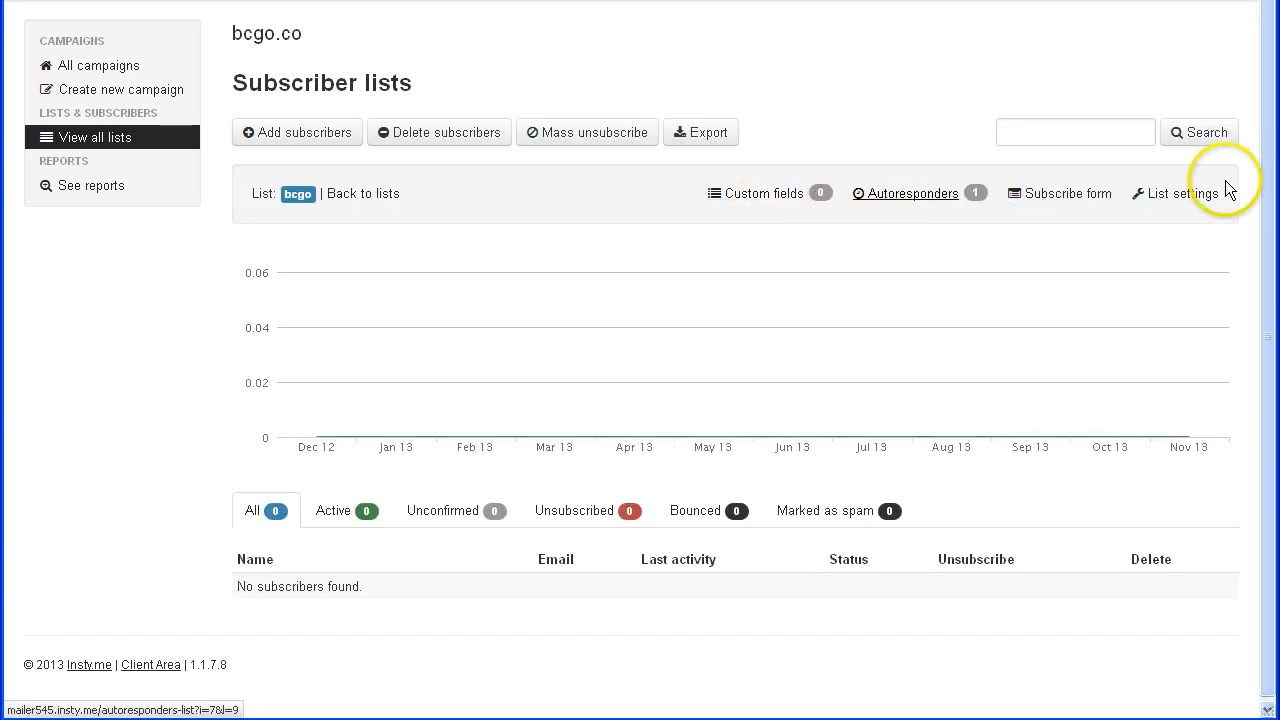
left_click(1048, 196)
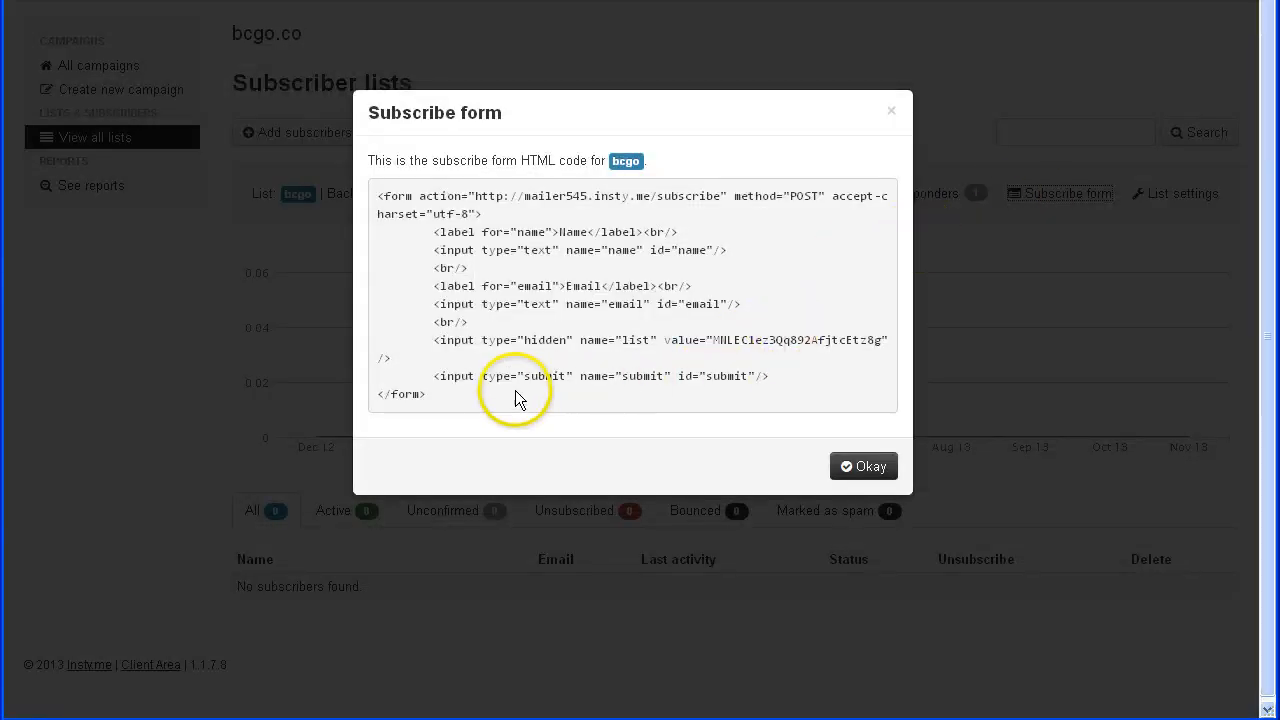
left_click_drag(417, 408, 357, 166)
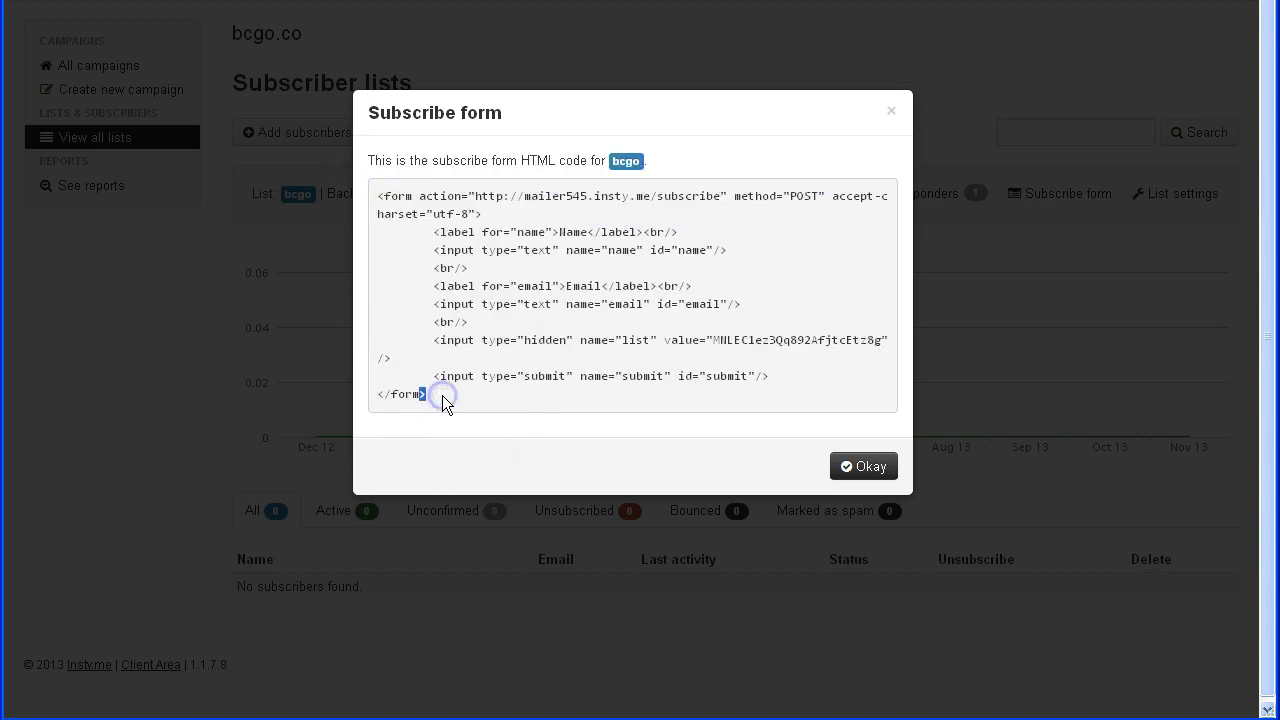
left_click_drag(442, 395, 364, 207)
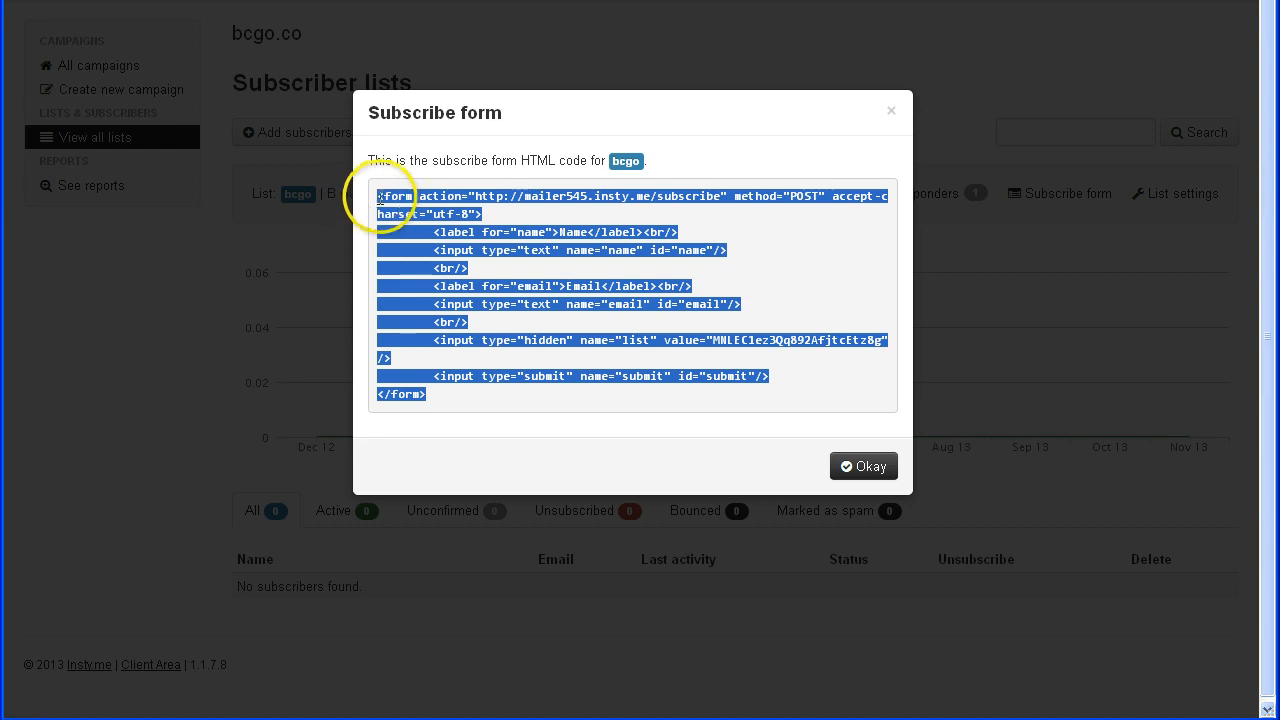
right_click(426, 256)
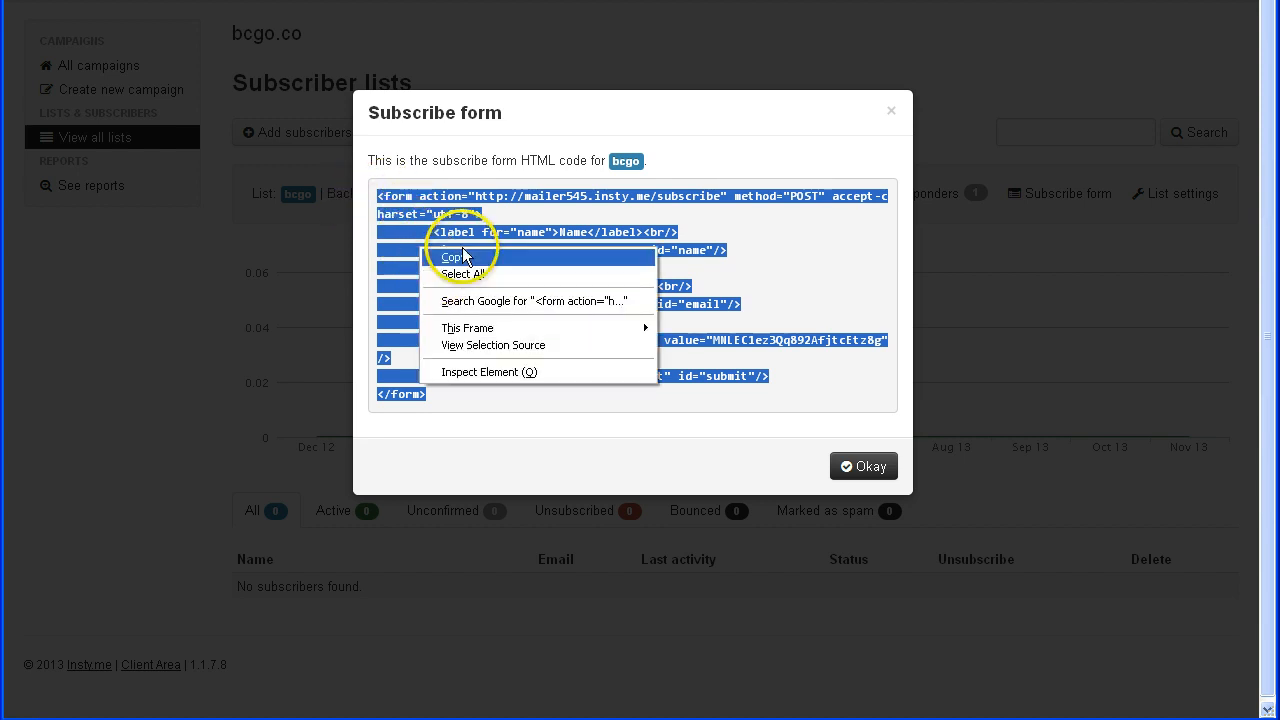
left_click(460, 250)
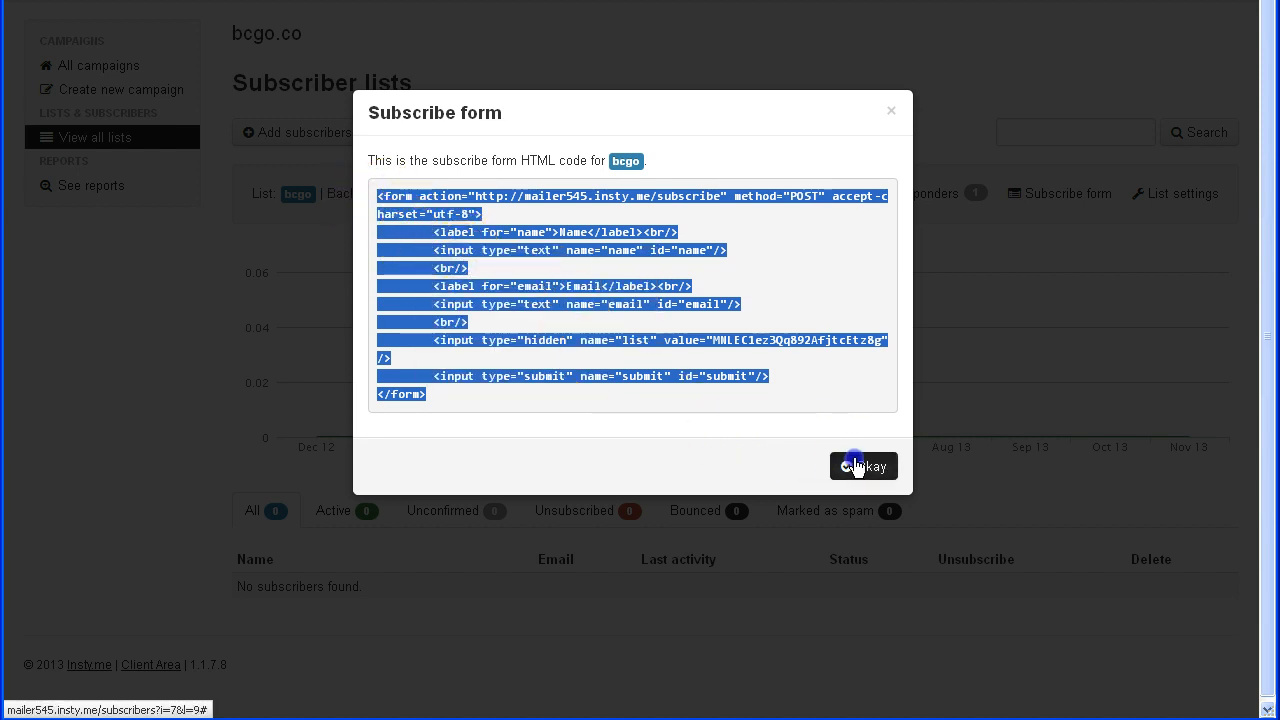
left_click(860, 466)
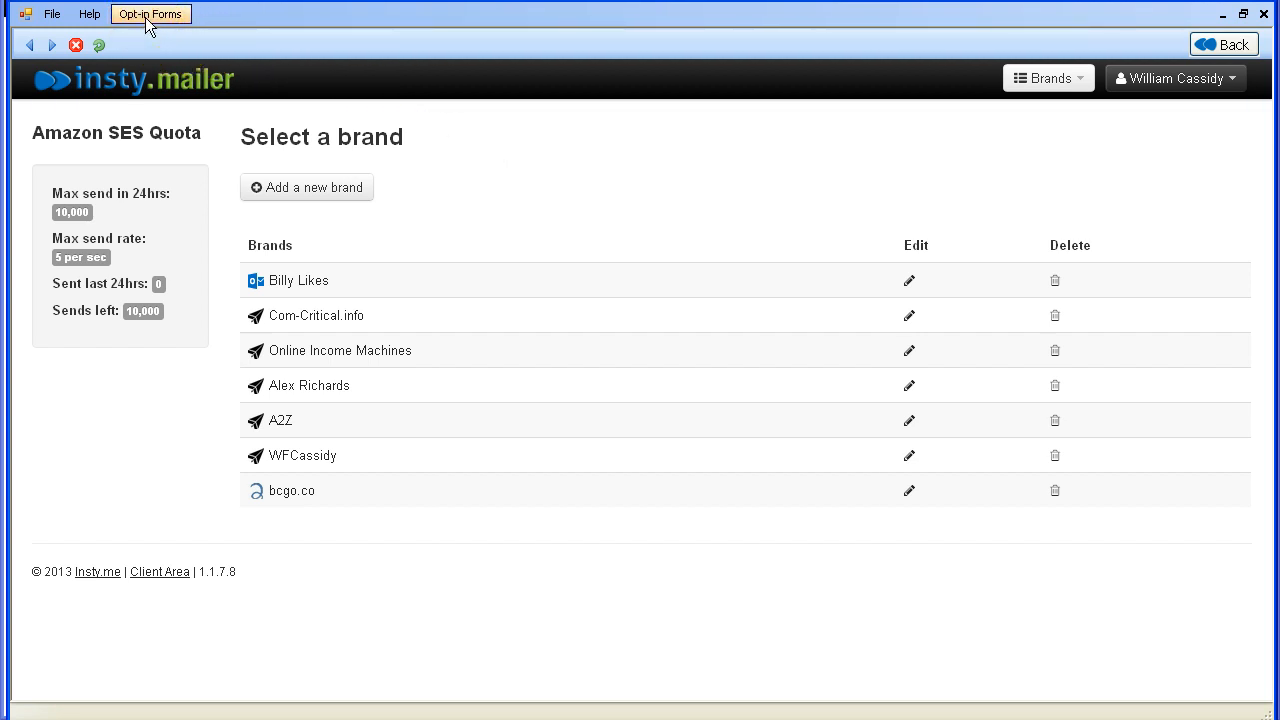
- Open the bcgo list under bcgo.co and choose Opt-in Forms > Get opt-in form code
left_click(290, 491)
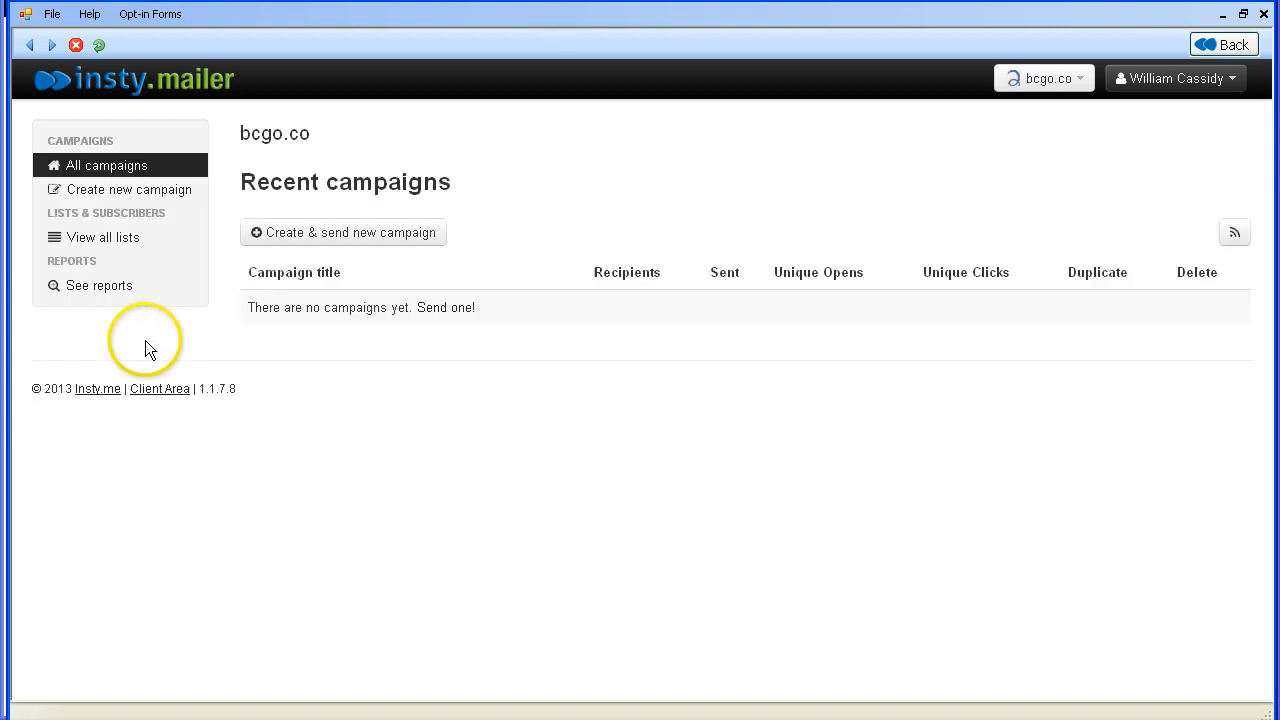
left_click(121, 239)
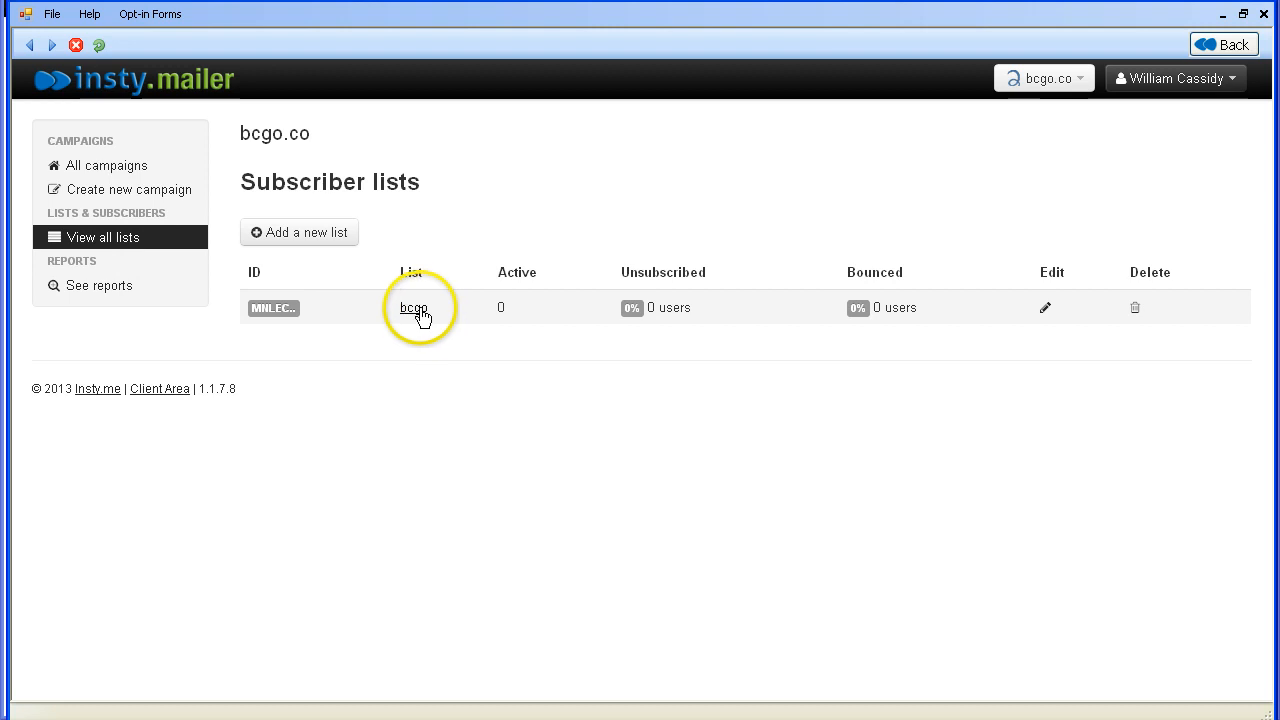
left_click(416, 309)
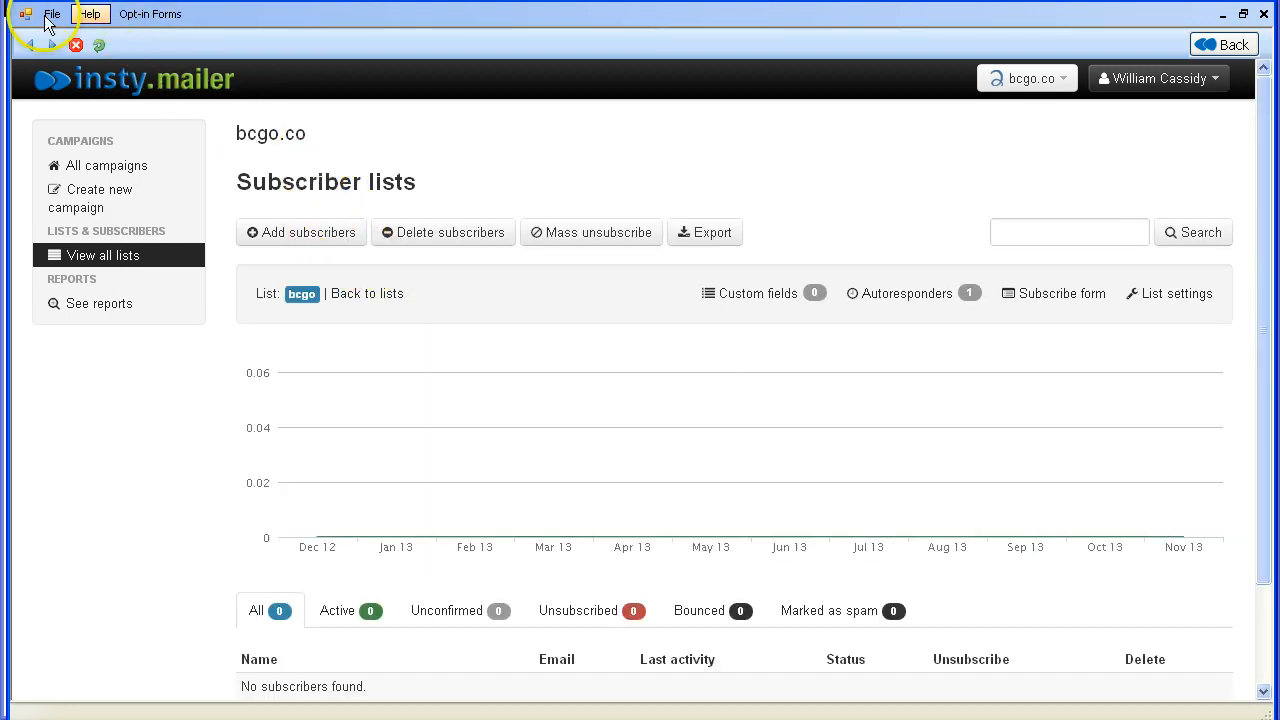
left_click(130, 20)
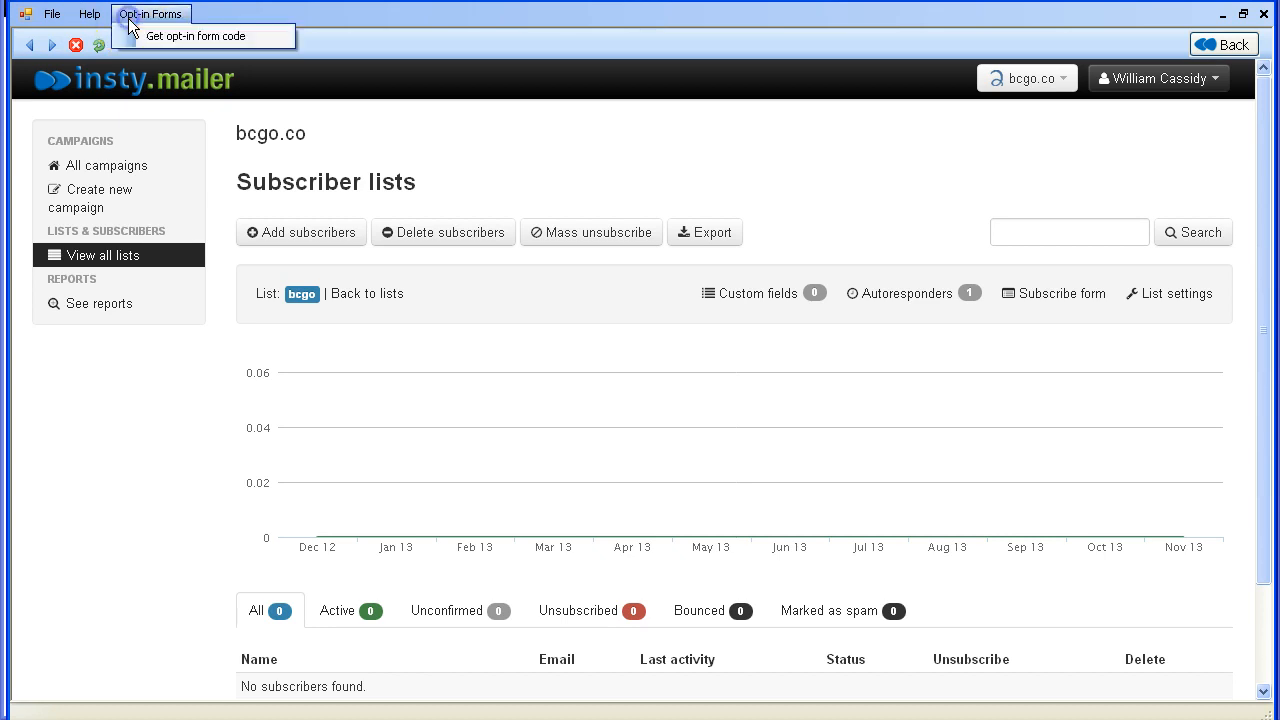
left_click(186, 36)
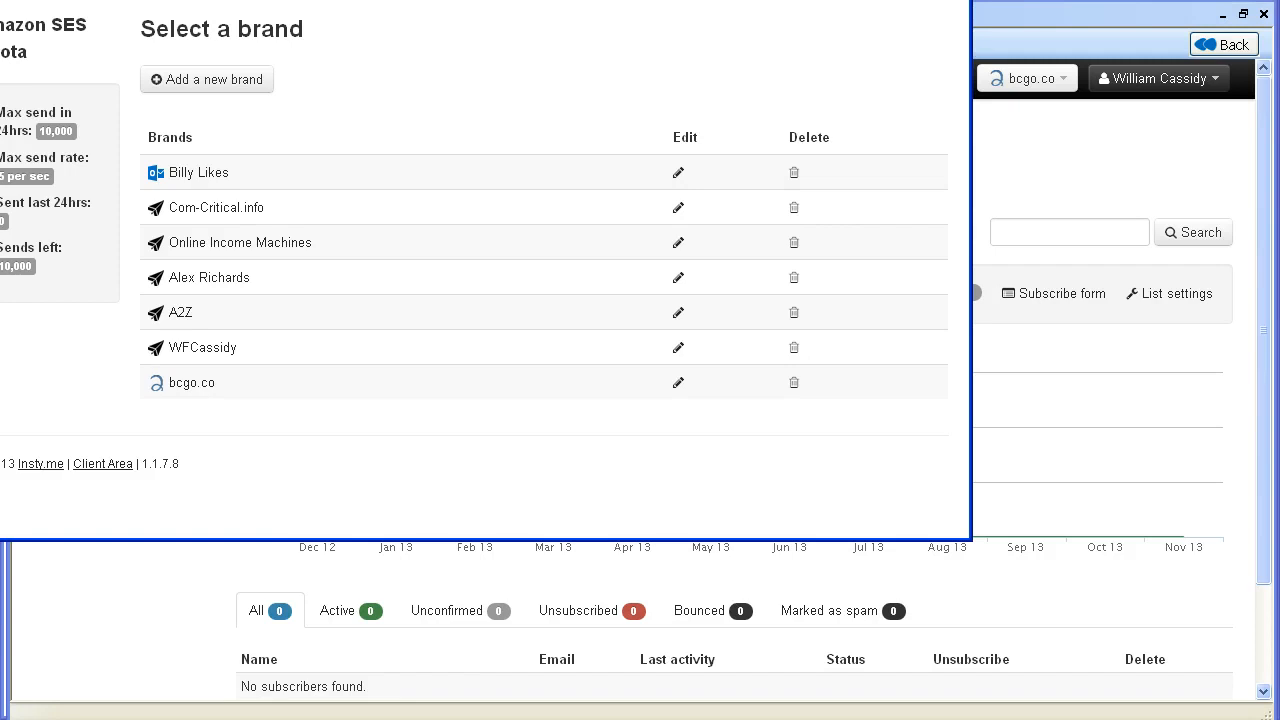
- In the opt-in code finder, select the bcgo.co brand's bcgo list and confirm its found code
left_click_drag(667, 0, 836, 36)
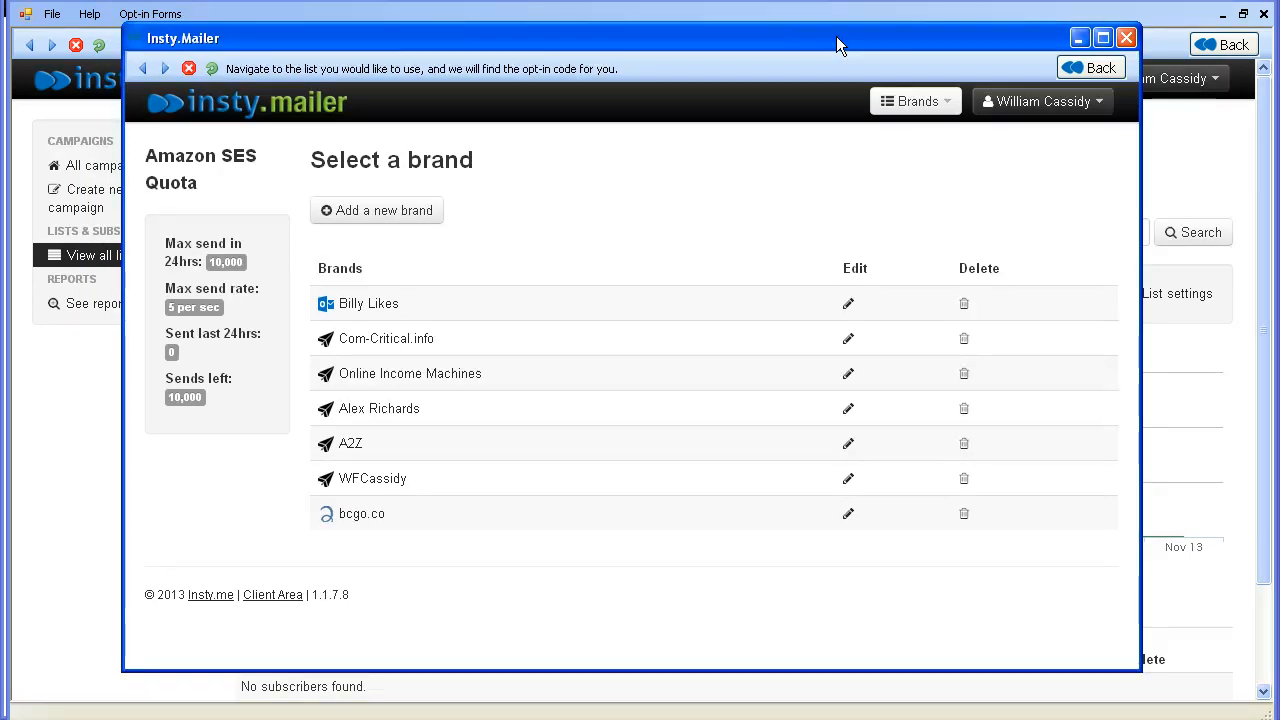
left_click(818, 29)
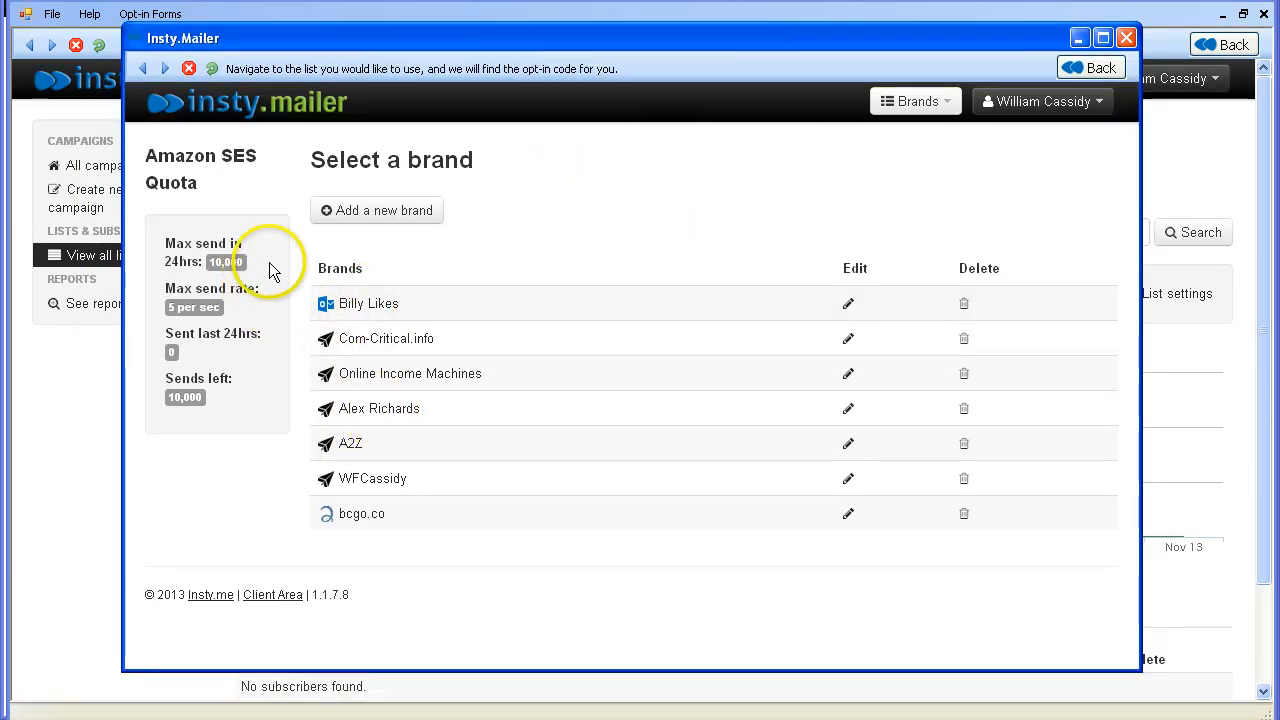
left_click(355, 515)
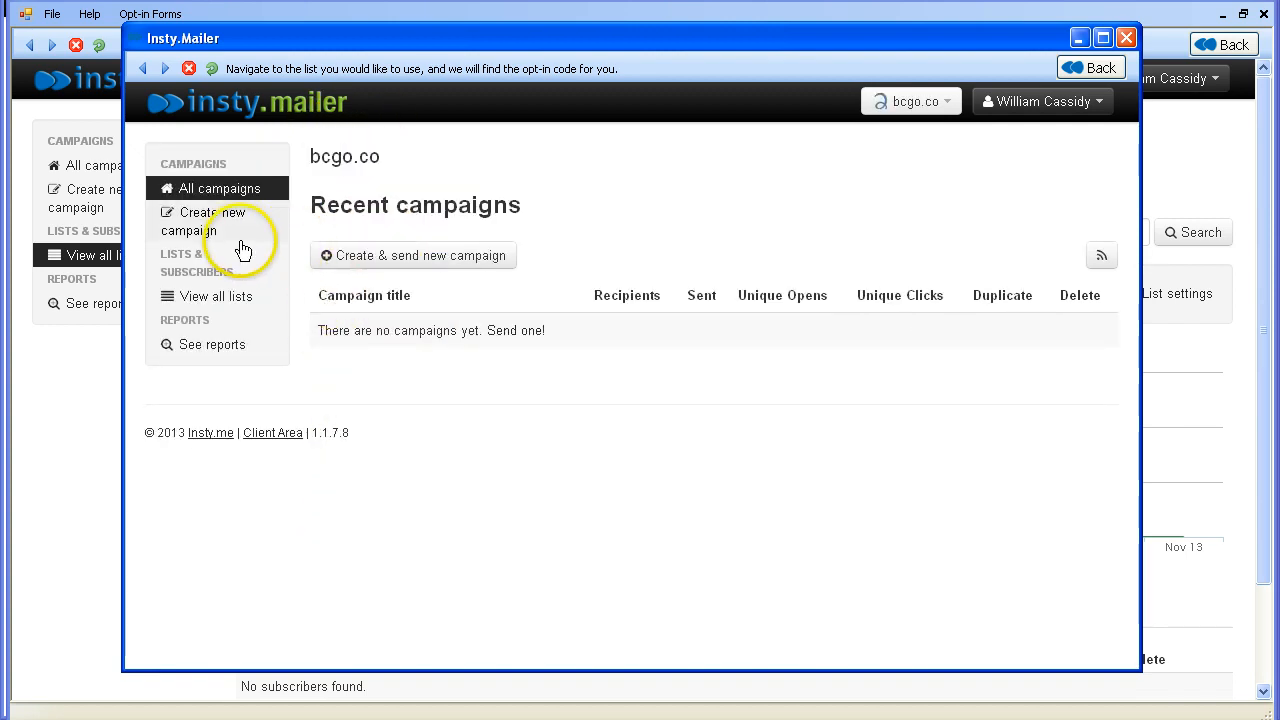
left_click(218, 300)
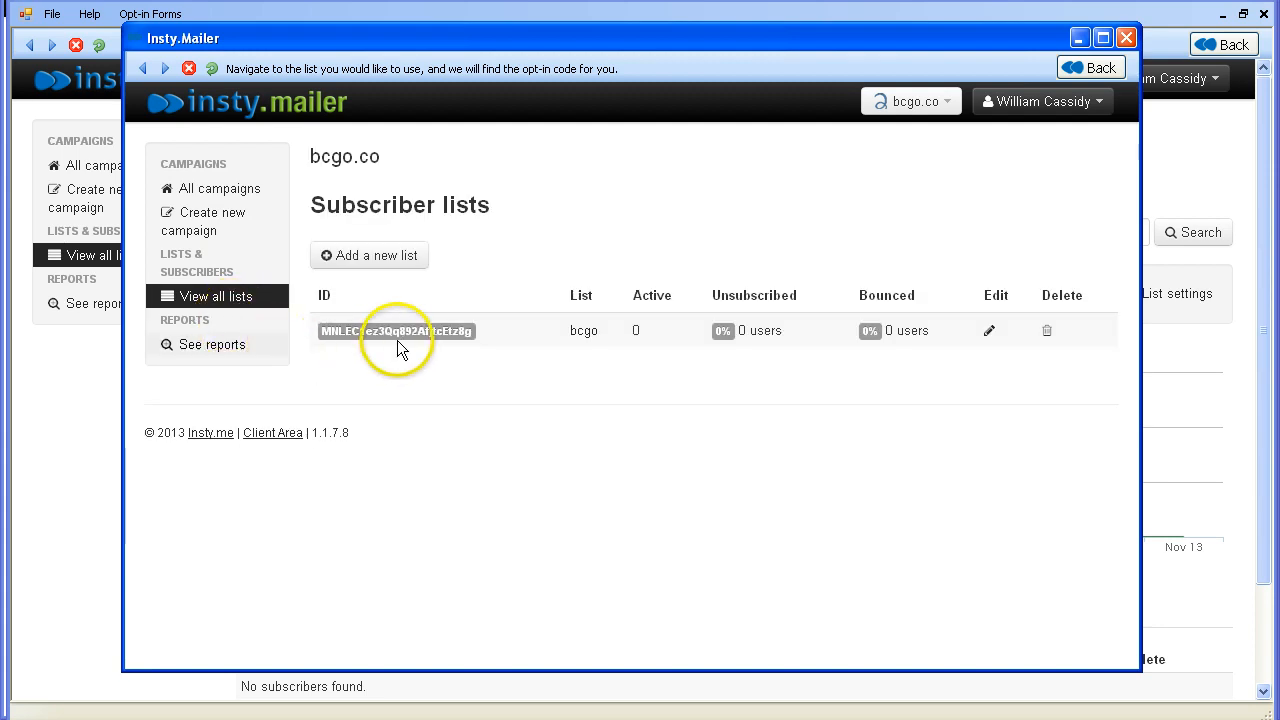
left_click(457, 333)
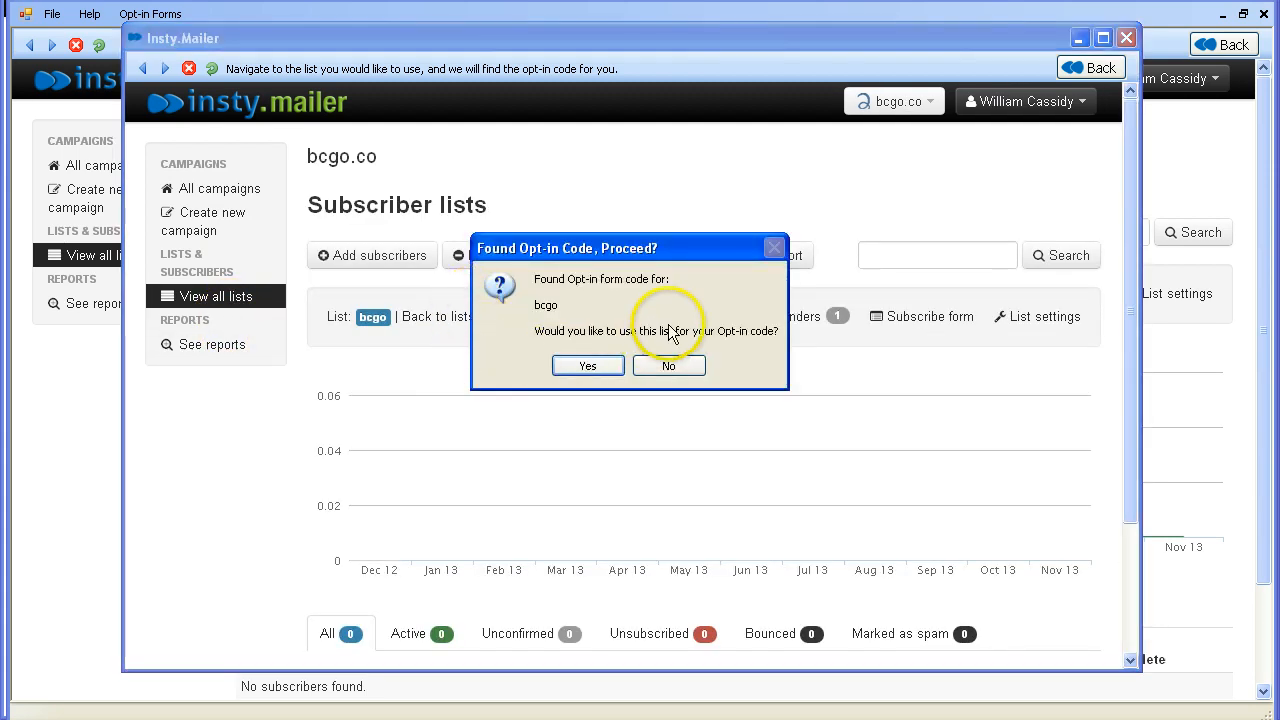
left_click(583, 366)
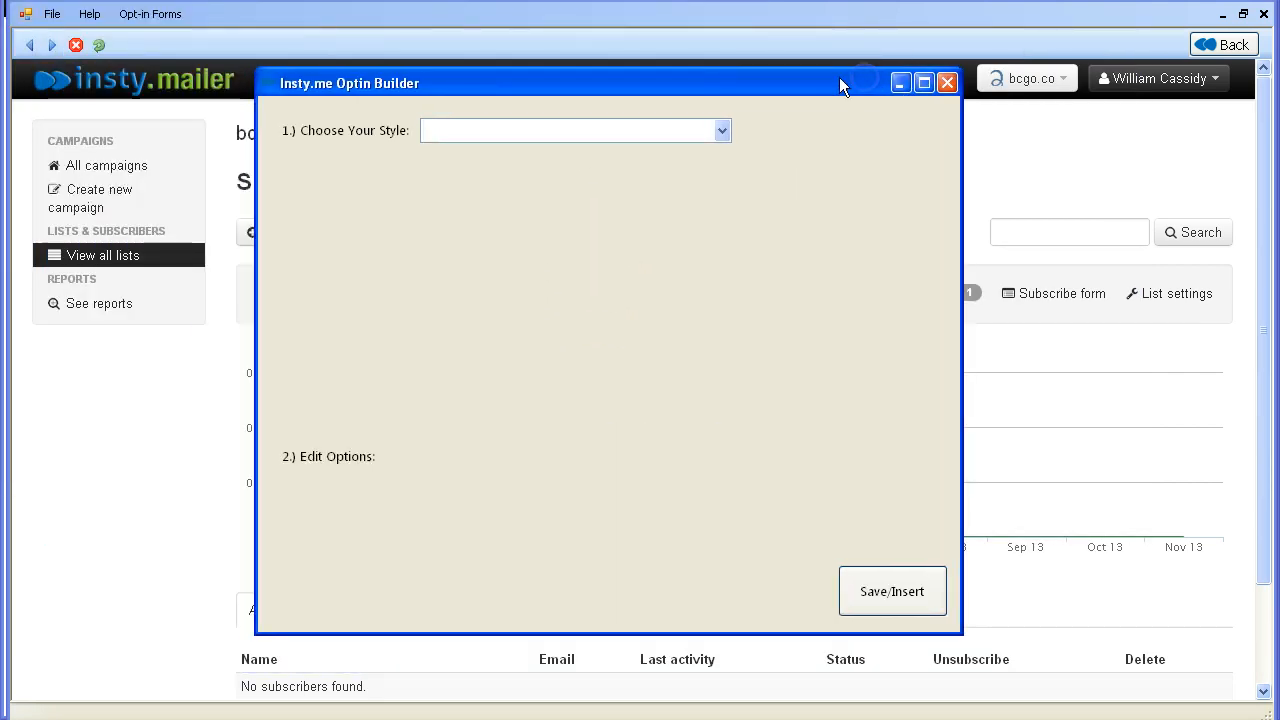
- Preview the Widget - Style 1 and Post/Page - Style 1 opt-in form styles
left_click(726, 136)
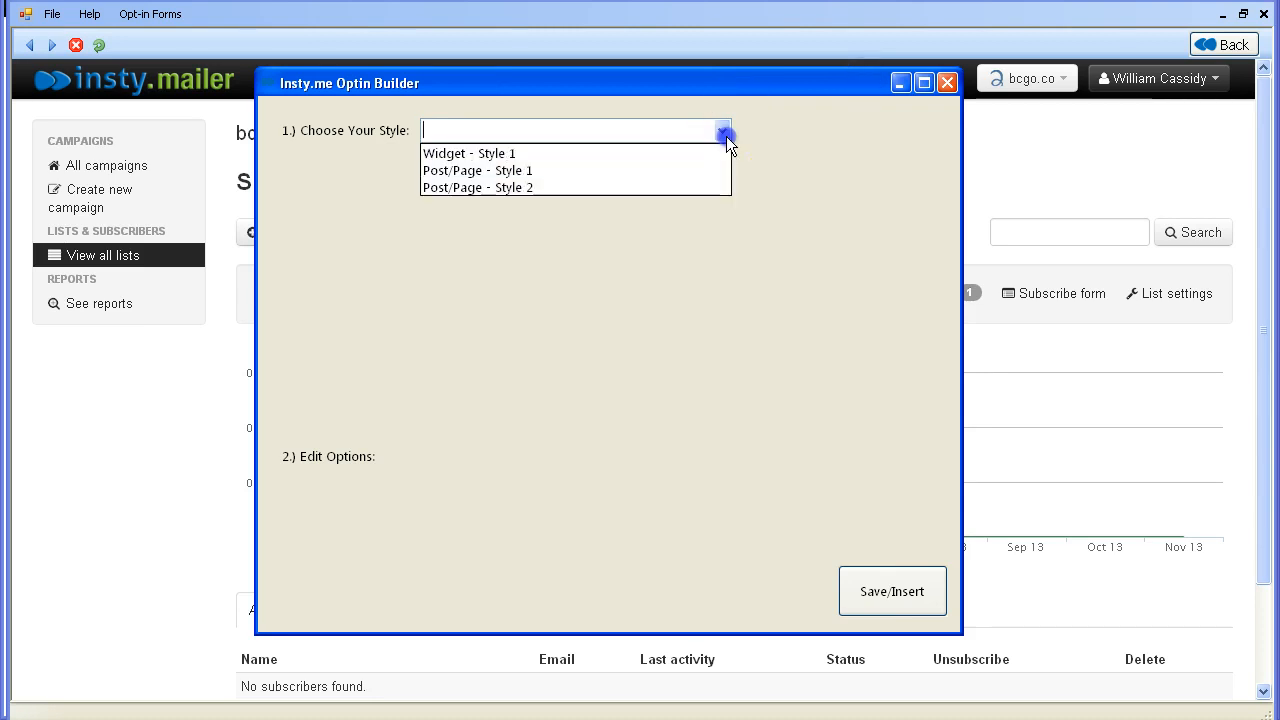
left_click(593, 153)
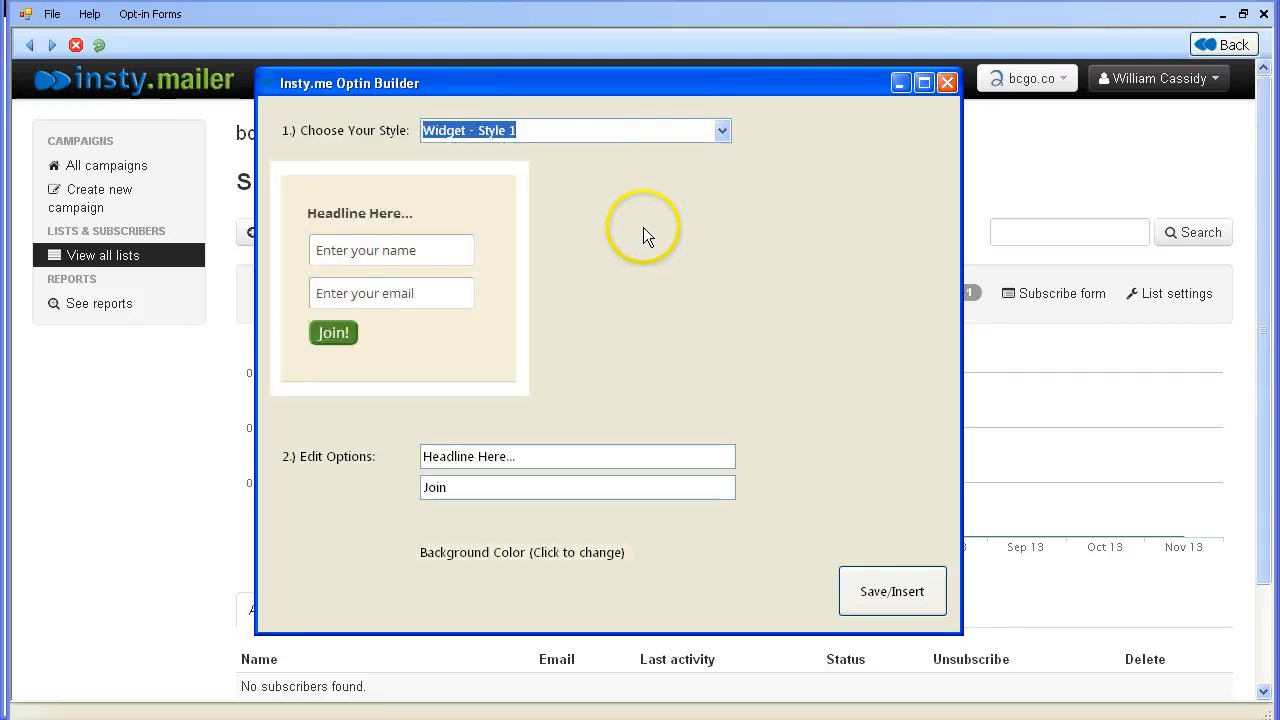
left_click(379, 357)
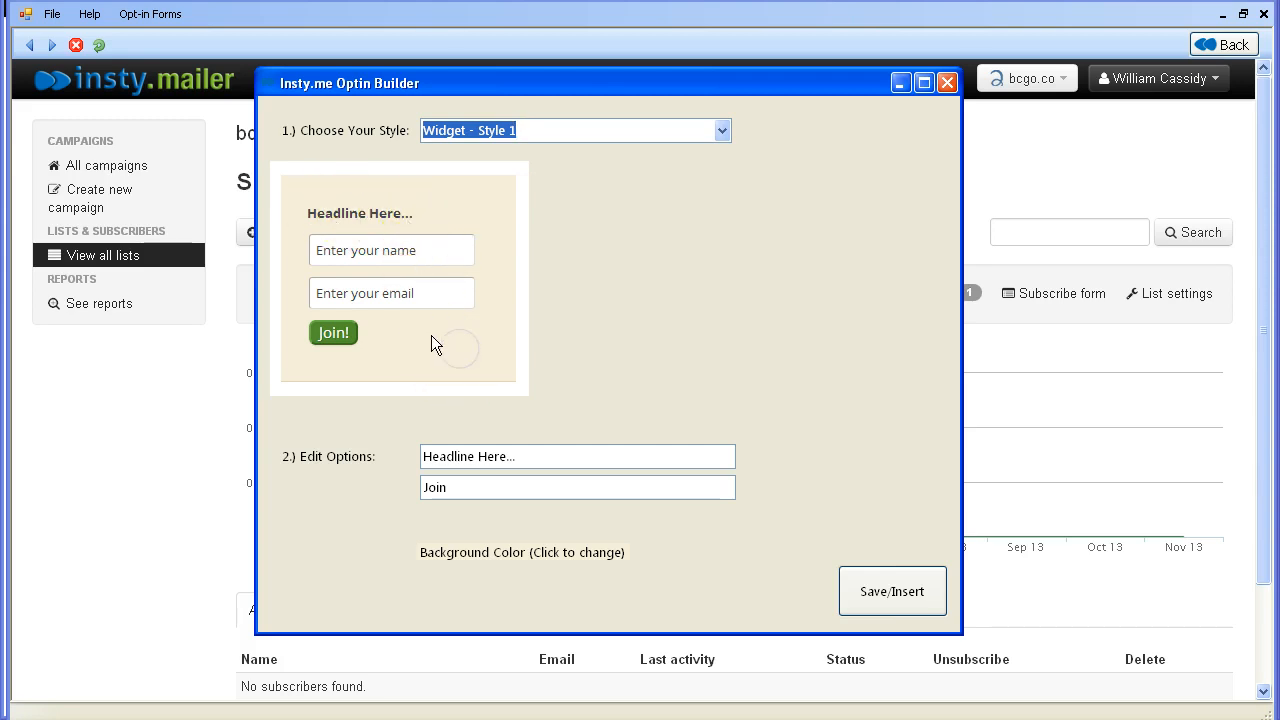
left_click(721, 130)
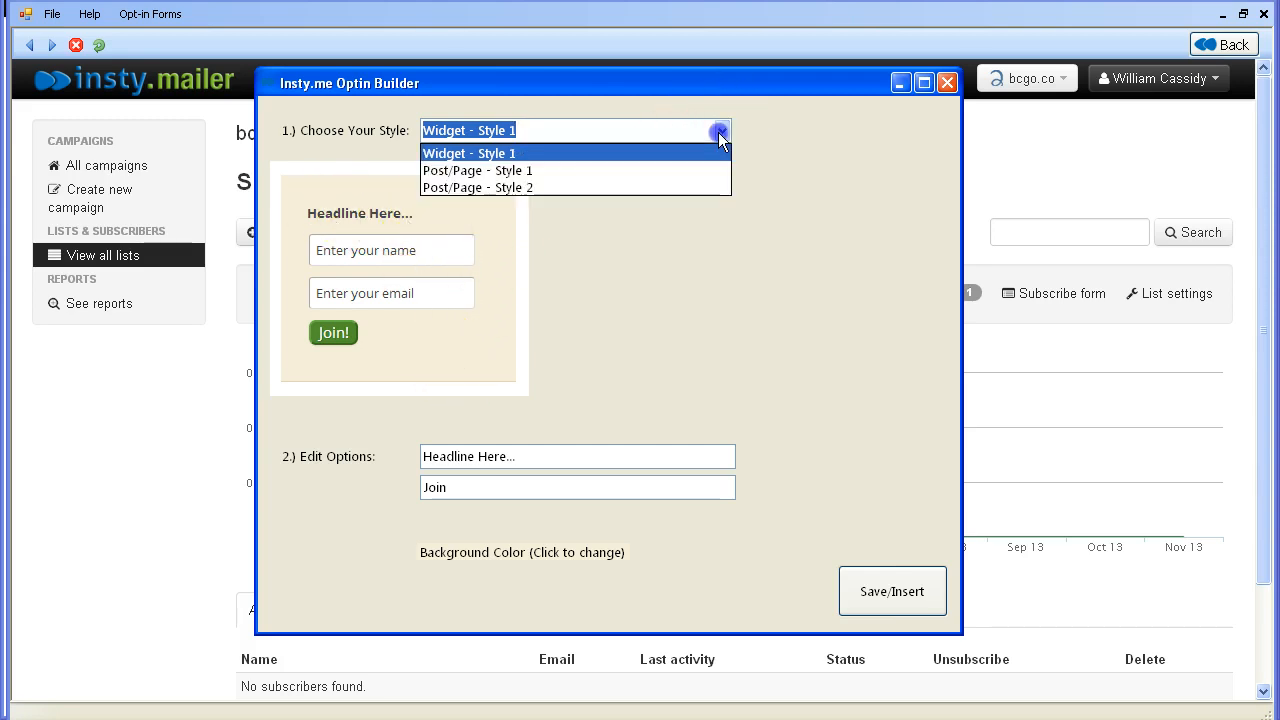
left_click(631, 171)
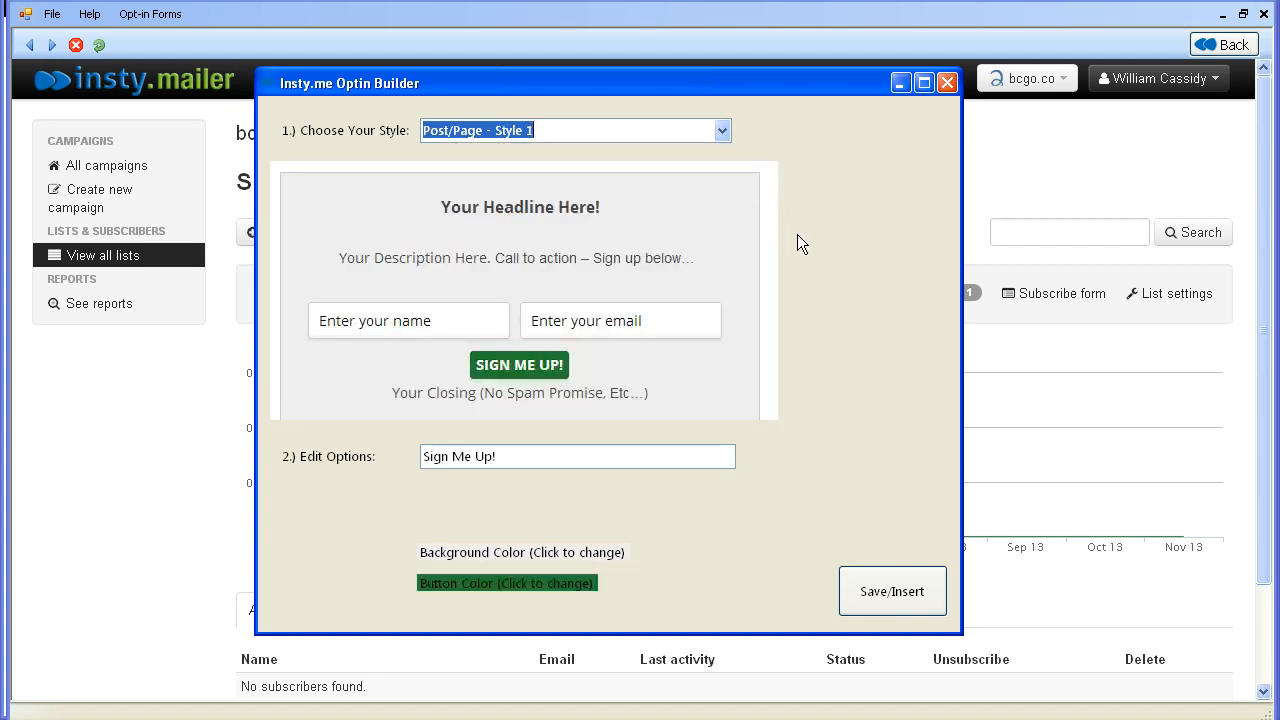
- Preview Post/Page - Style 2, switch back to Widget - Style 1, and close the Optin Builder
left_click(721, 131)
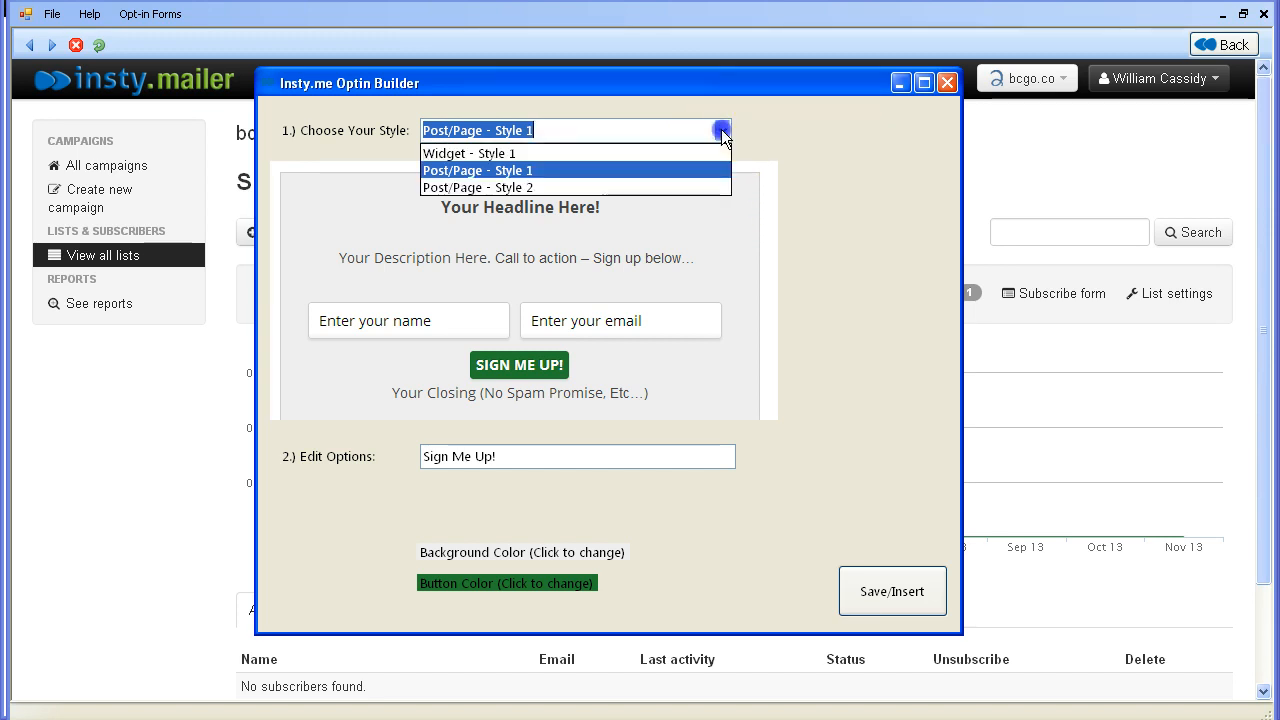
left_click(660, 187)
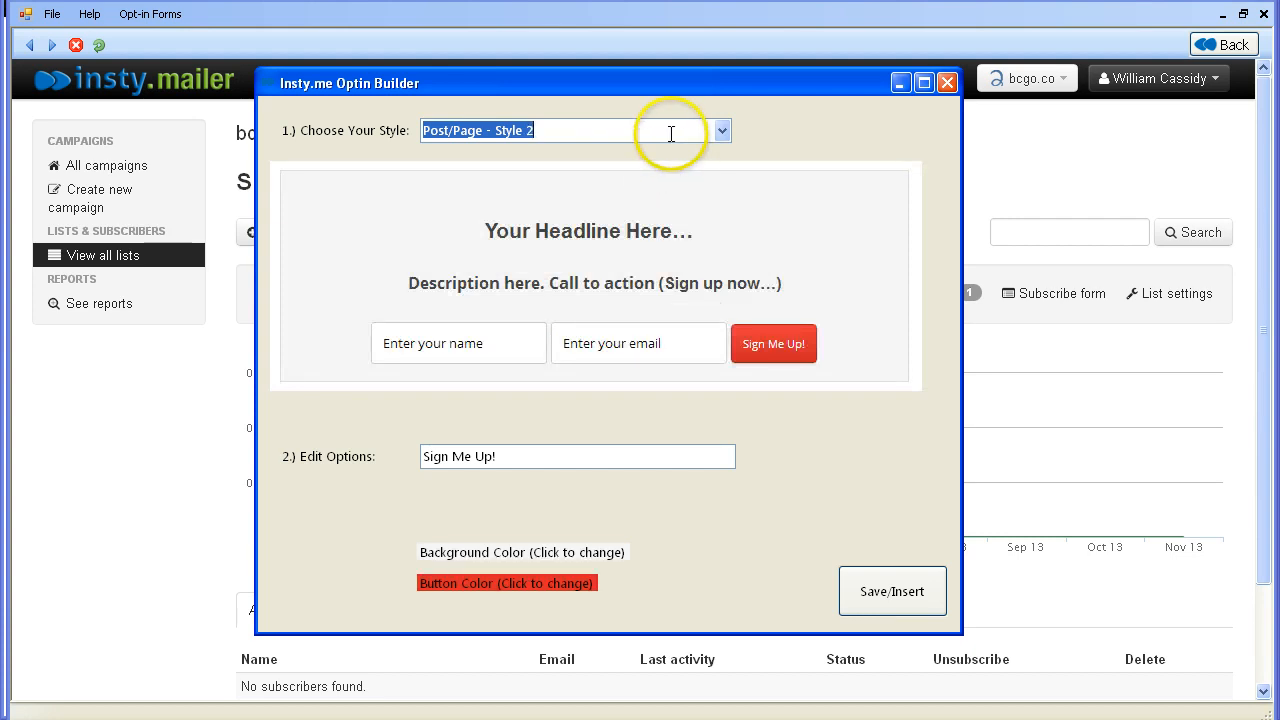
left_click(722, 134)
left_click(603, 152)
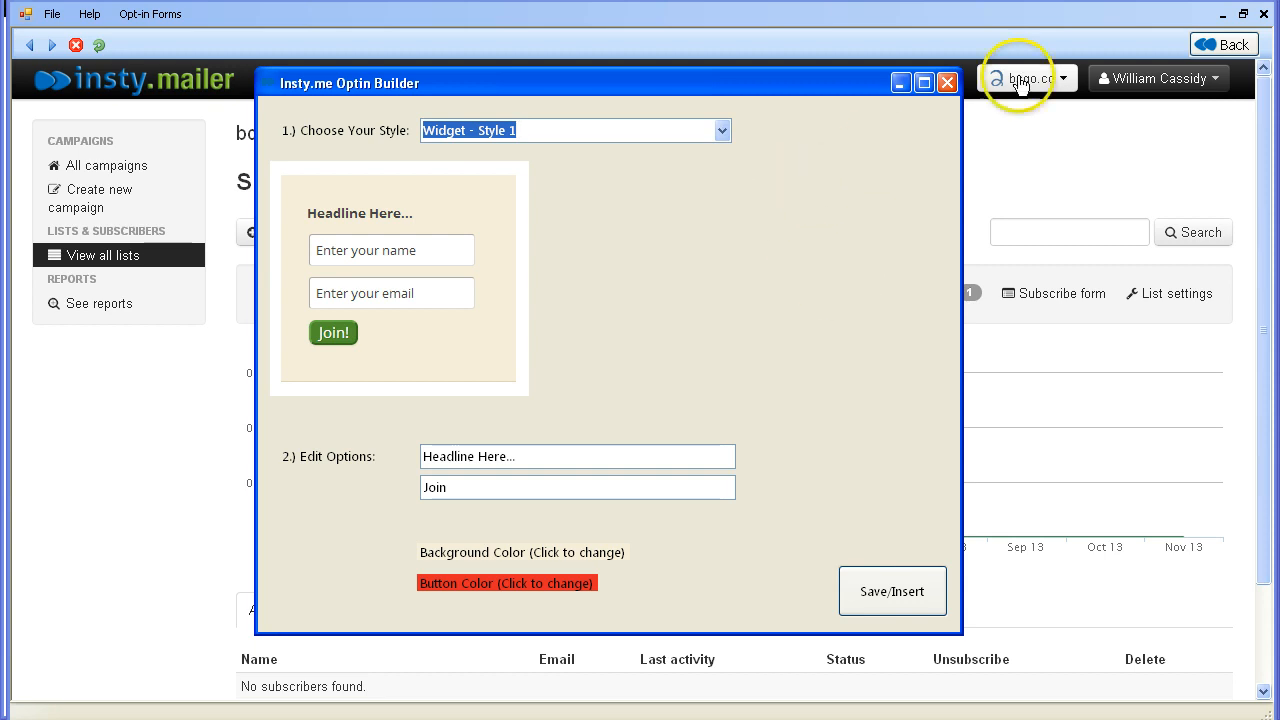
left_click(948, 78)
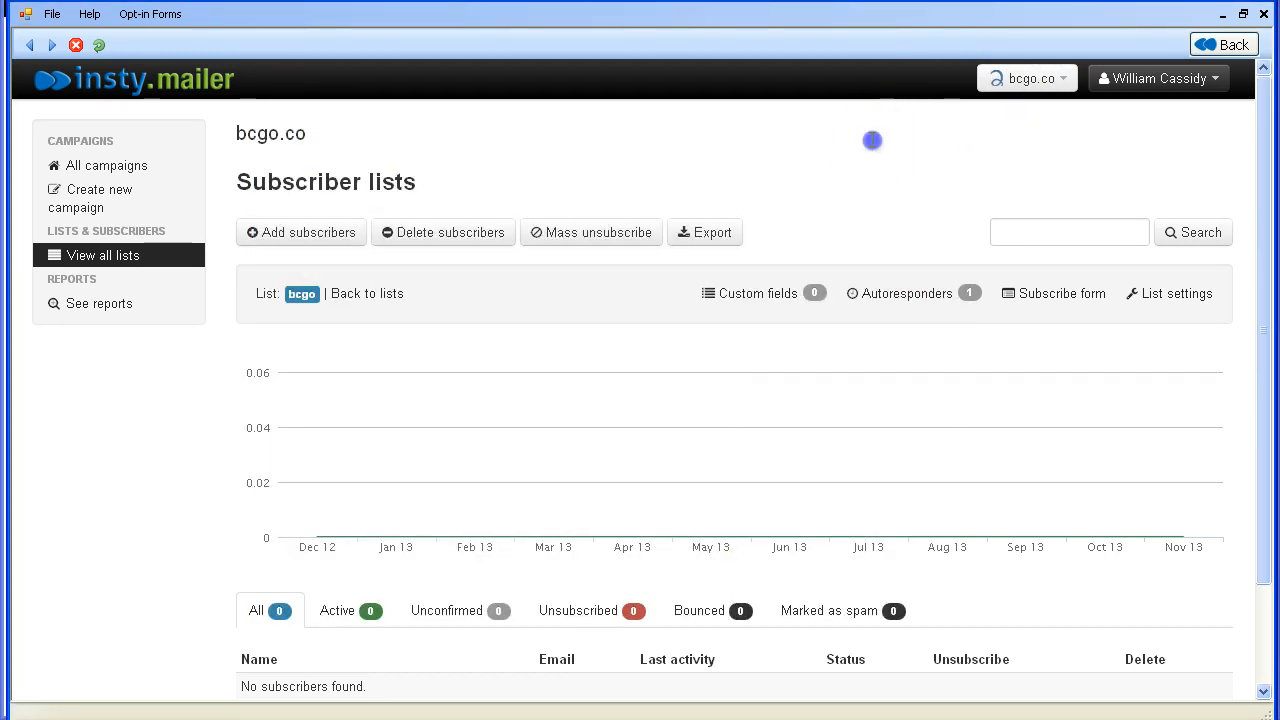